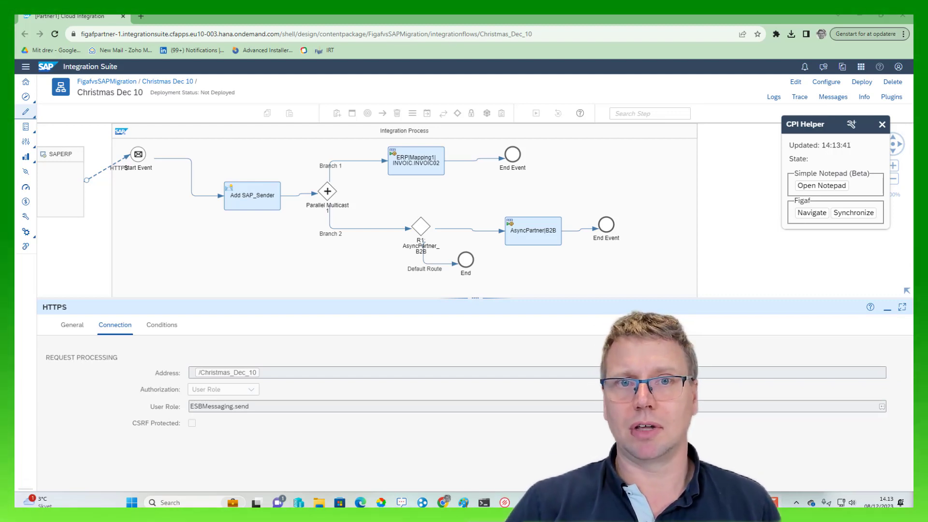
- Open the Christmas Dec 10 iFlow in Figaf Tool and create a distribution configuration for it
left_click(812, 213)
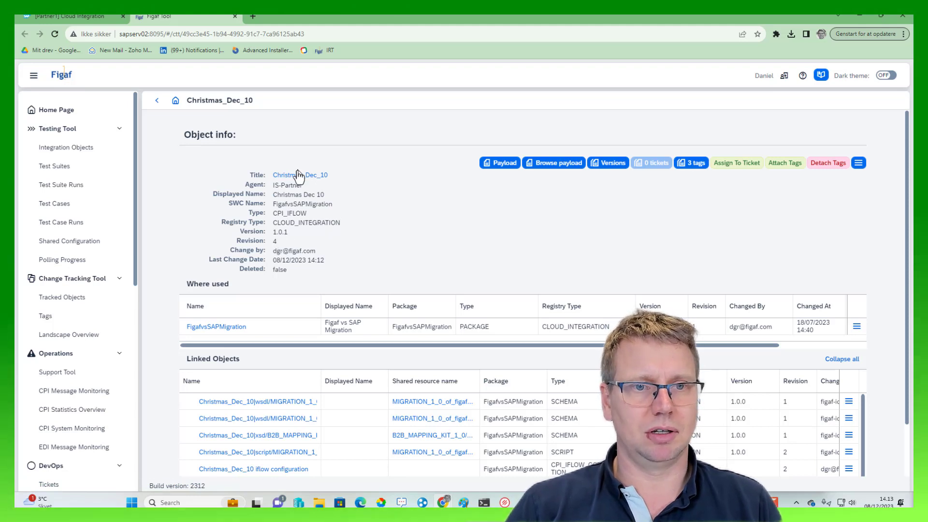
left_click(858, 162)
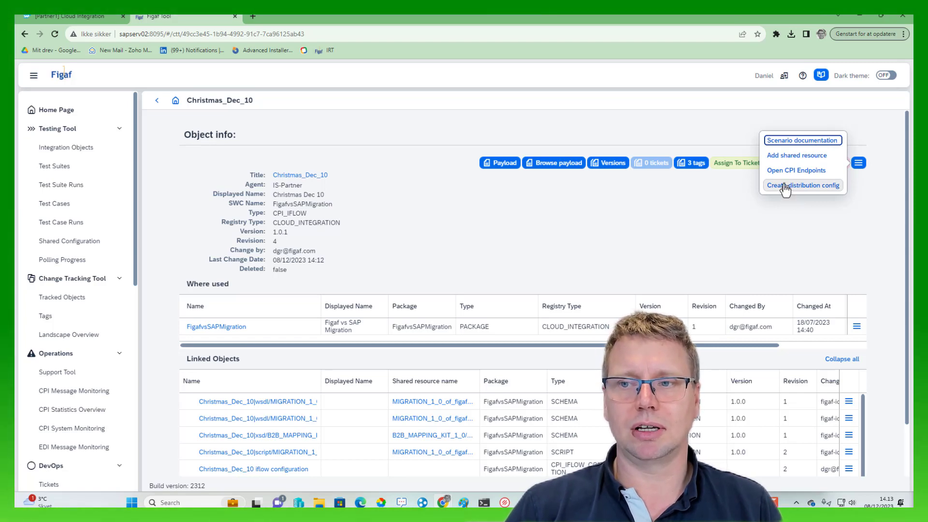
left_click(785, 186)
left_click(510, 302)
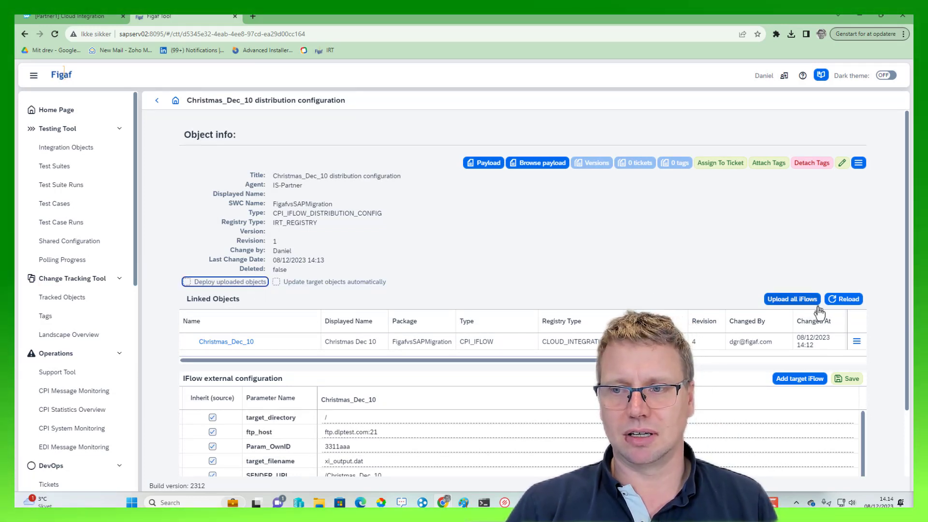
- Add two target iFlows to the configuration and give the first the technical suffix store1 and display suffix "store 1"
left_click(818, 382)
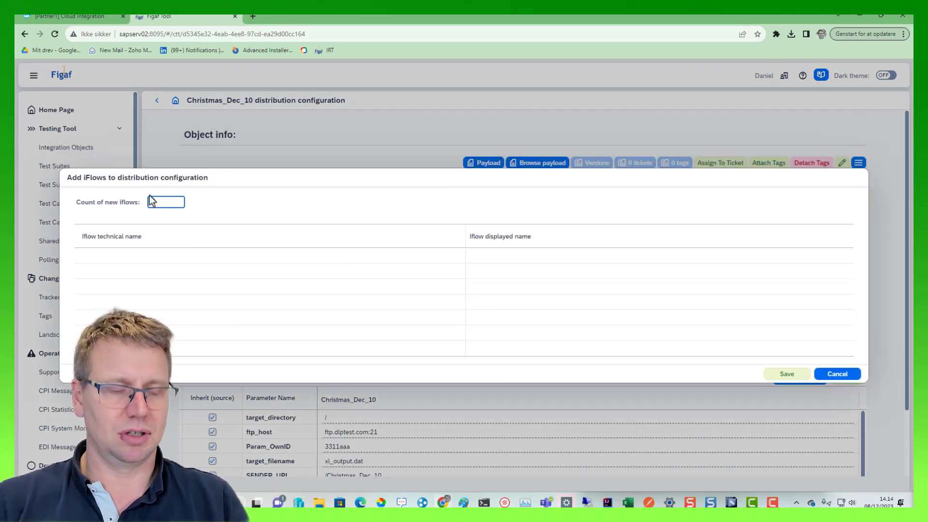
type("2")
left_click(133, 232)
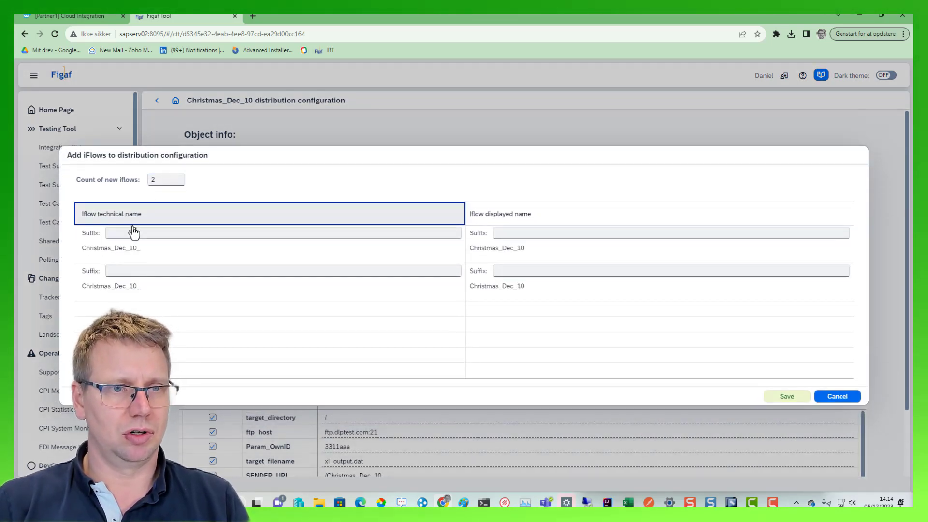
type("store 1")
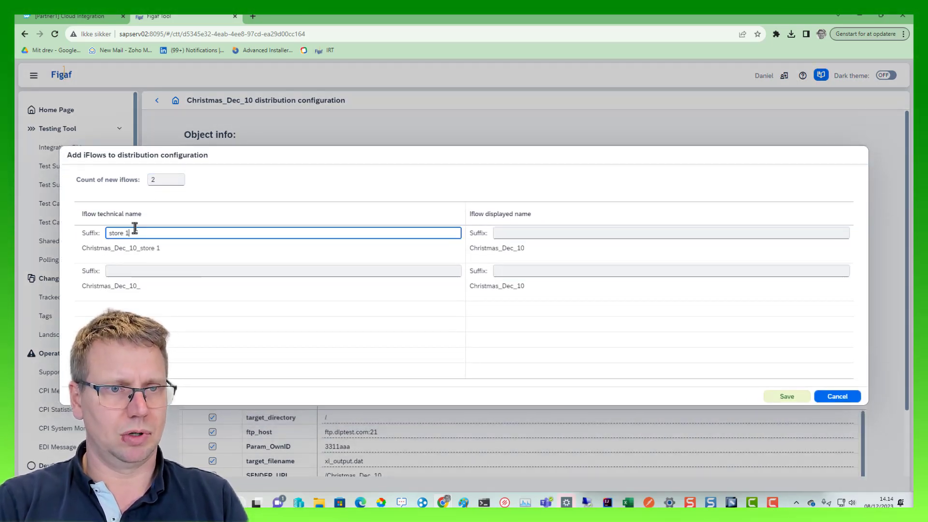
key("Tab")
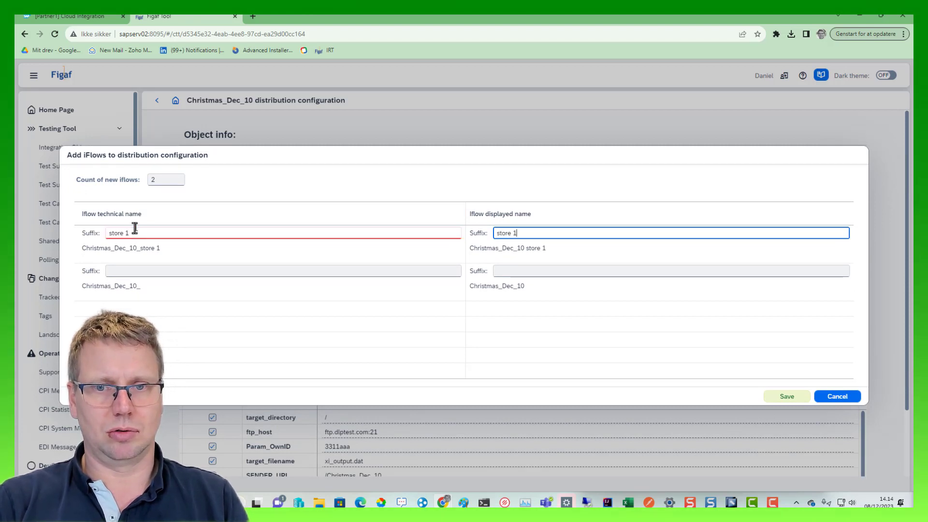
key("shift+Tab")
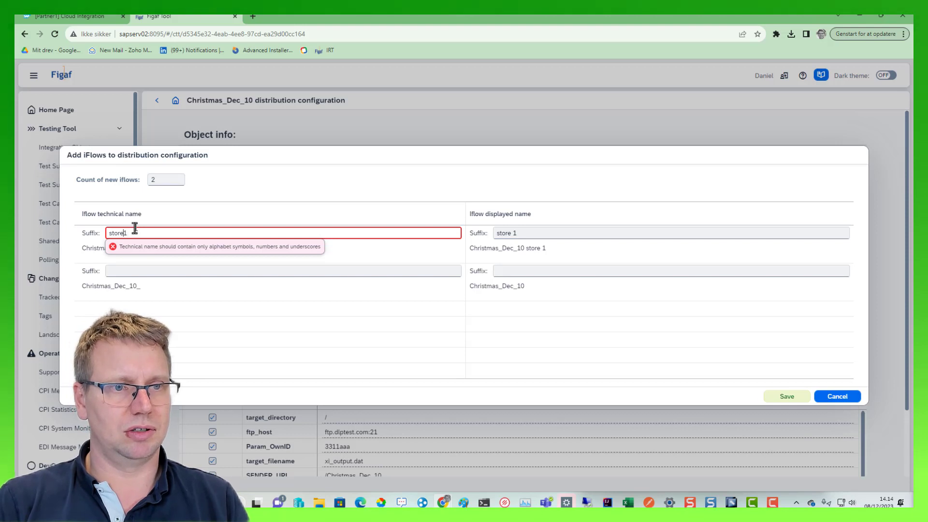
key("Tab")
key("Tab")
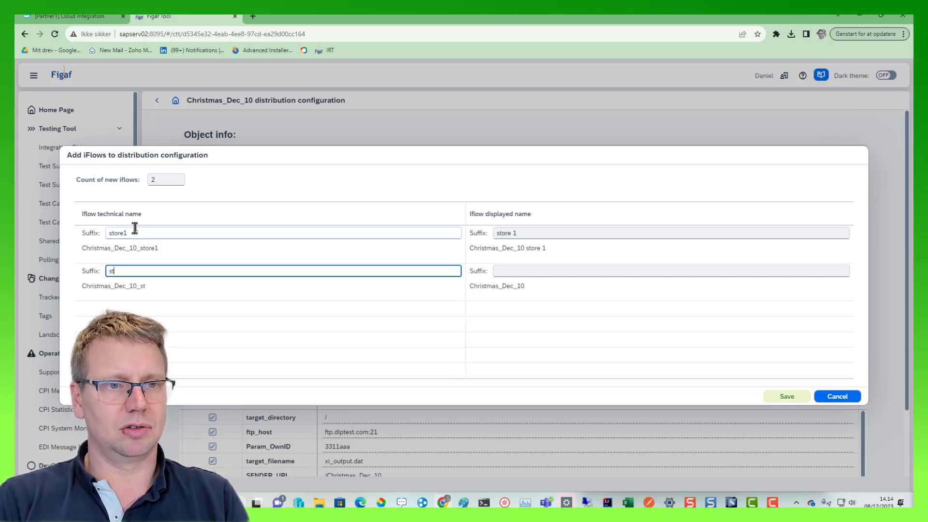
- Give the second target iFlow the technical suffix store2 and display suffix "store 2", and save the new targets
type("store 2")
key("Left")
key("BackSpace")
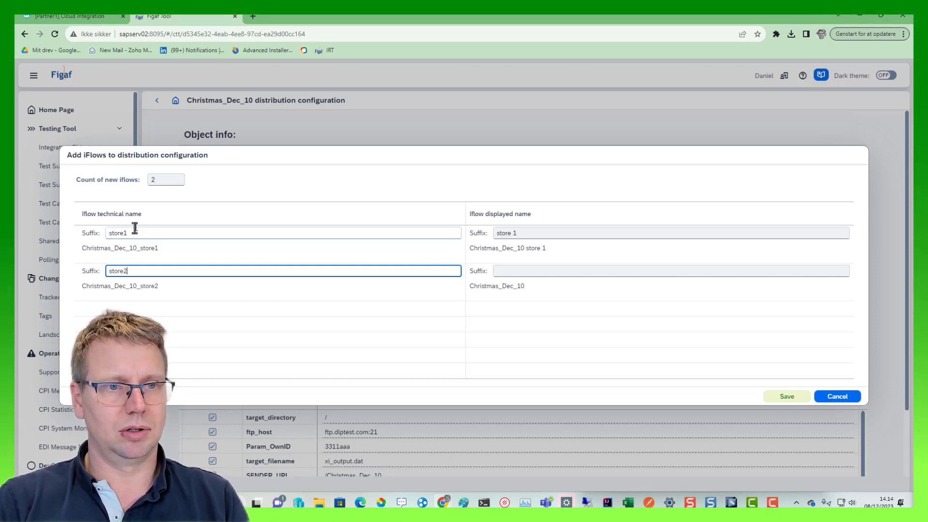
key("ctrl+a")
key("Tab")
type("store 1")
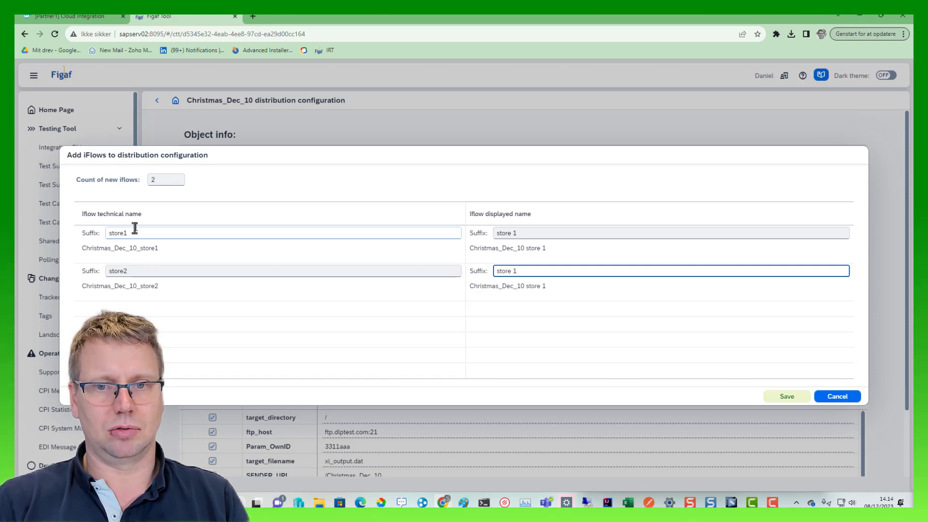
key("BackSpace")
type("2")
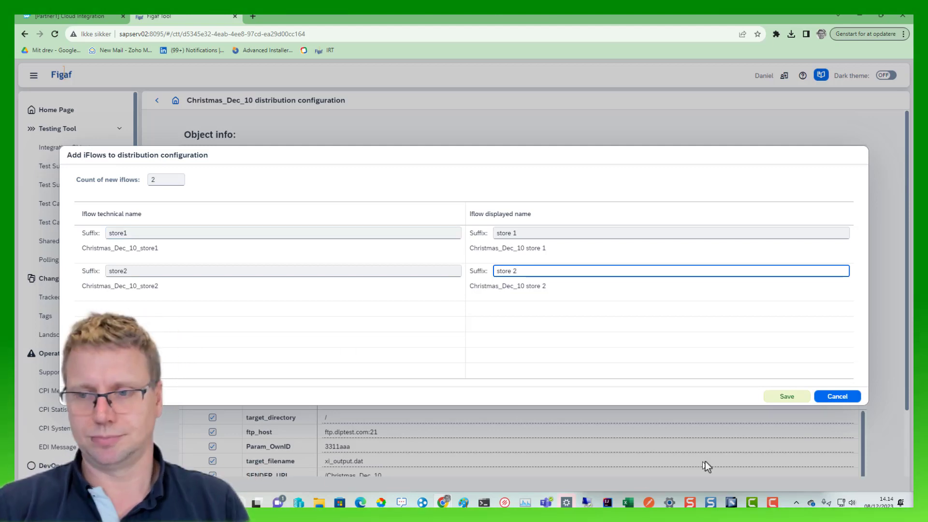
left_click(788, 397)
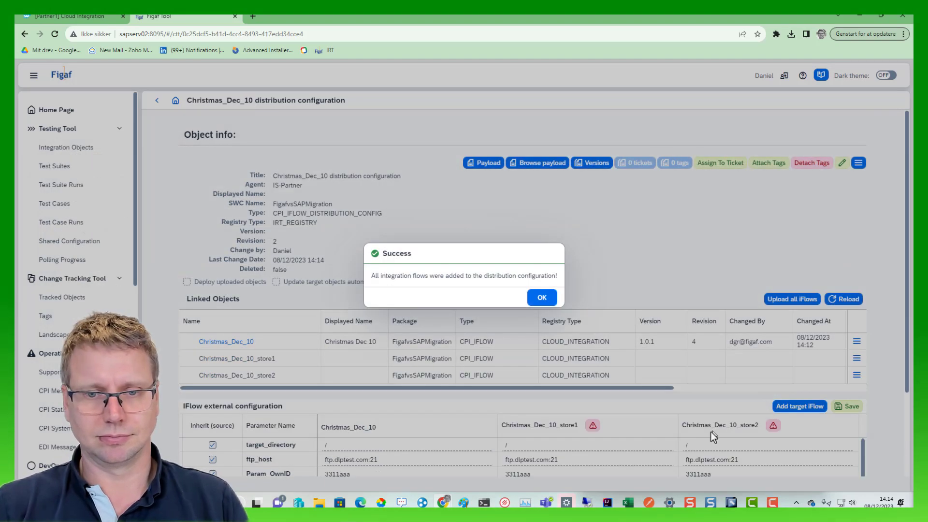
left_click(541, 297)
- Stop inheriting SENDER_URL and set it to /store1/Christmas_Dec_10 for the store1 iFlow and /store2/Christmas_Dec_10 for store2
scroll(508, 442, "down", 3)
scroll(480, 445, "down", 1)
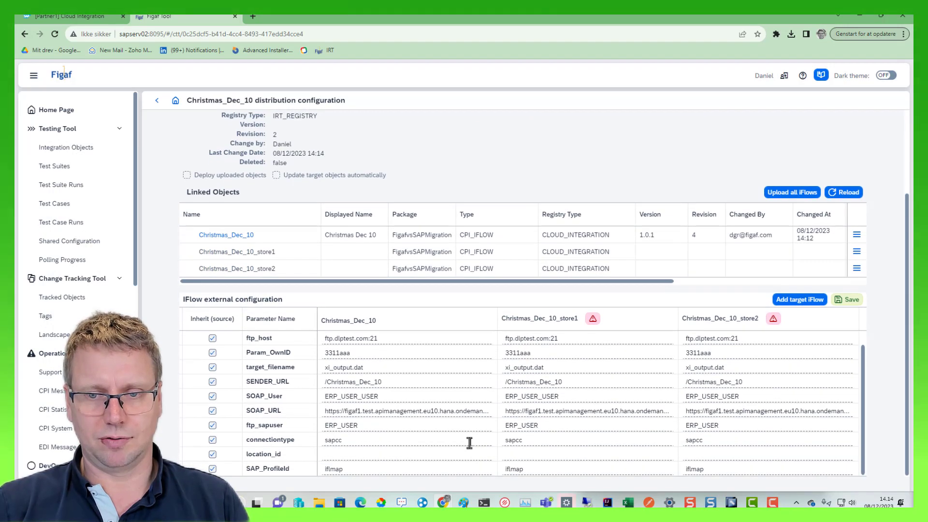
left_click(212, 381)
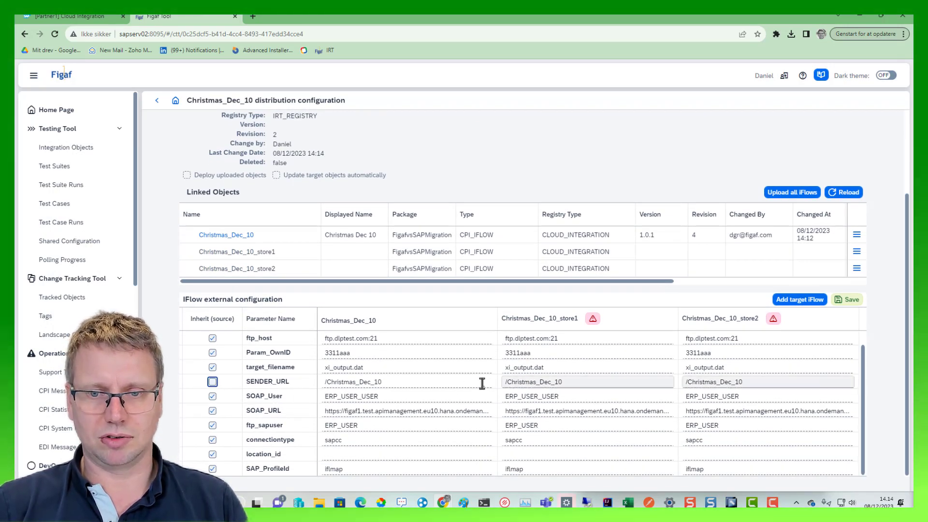
left_click(685, 382)
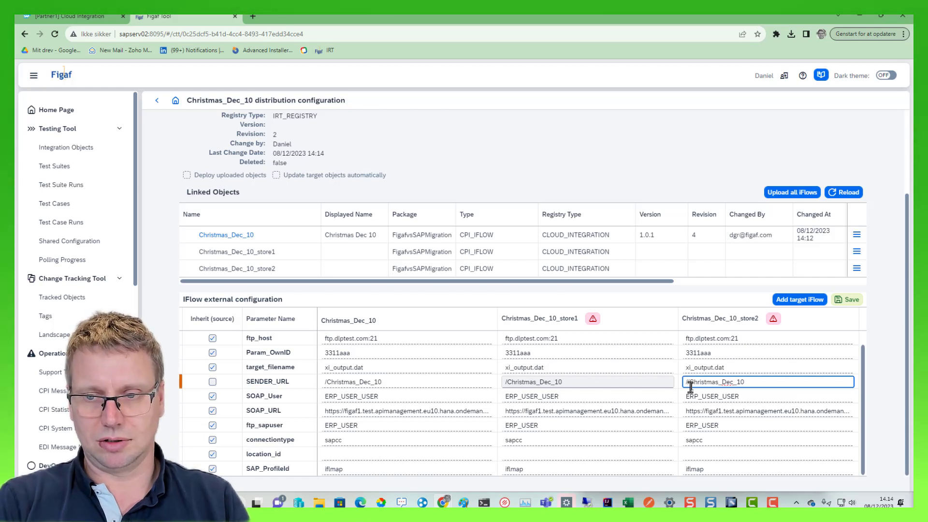
type("/store2")
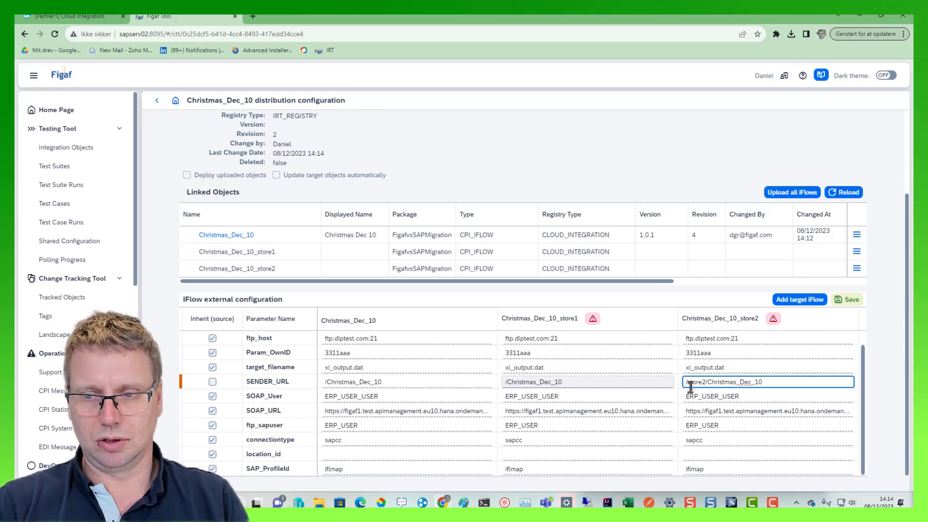
key("shift+Home")
key("ctrl+c")
left_click(655, 382)
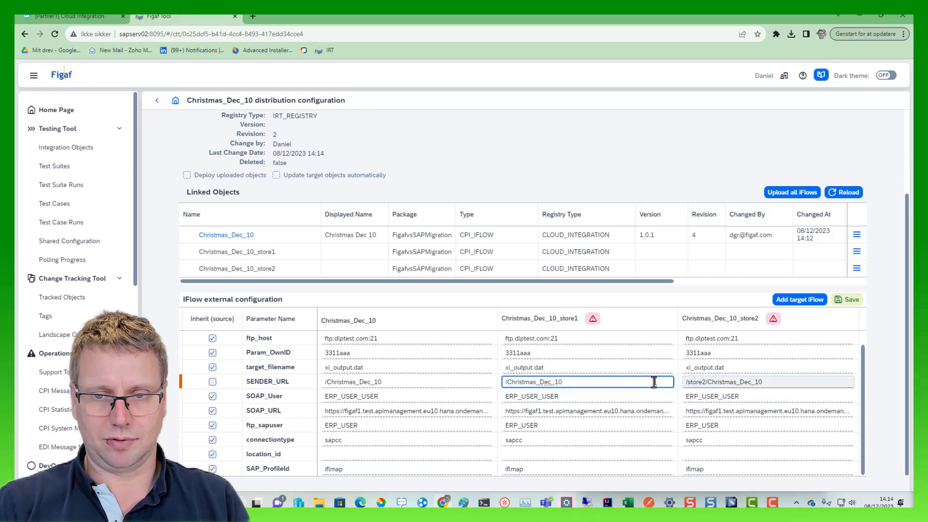
key("Home")
key("ctrl+v")
key("BackSpace")
type("1")
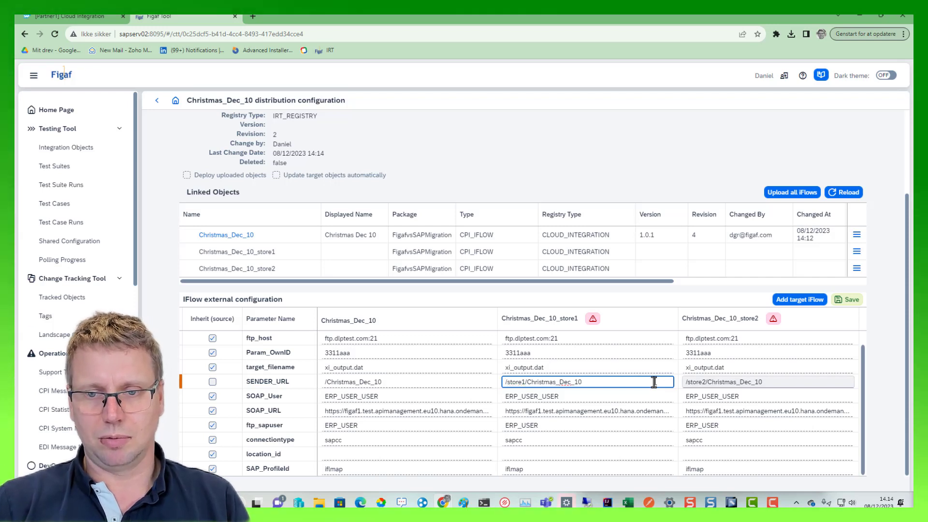
- Stop inheriting Param_OwnID, set it to /store1 and /store2 for the respective targets, and save the external configuration
left_click(718, 356)
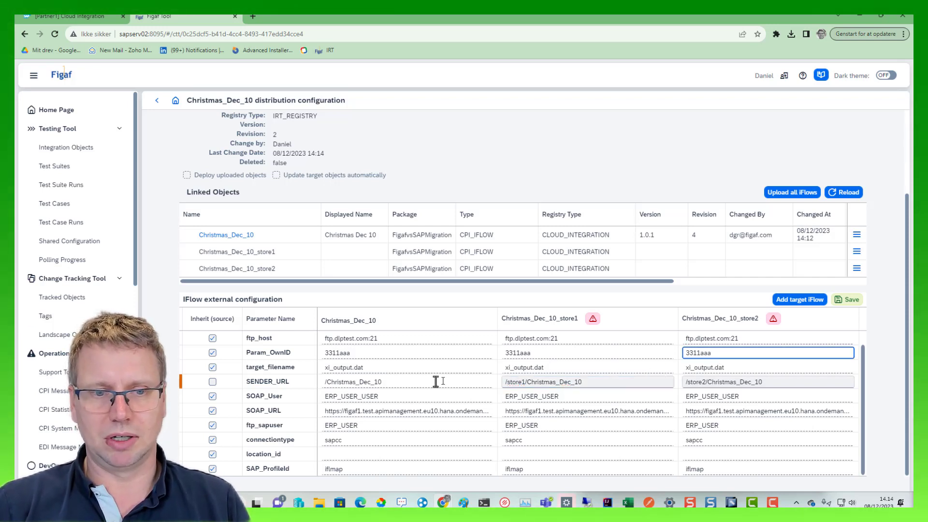
left_click(213, 353)
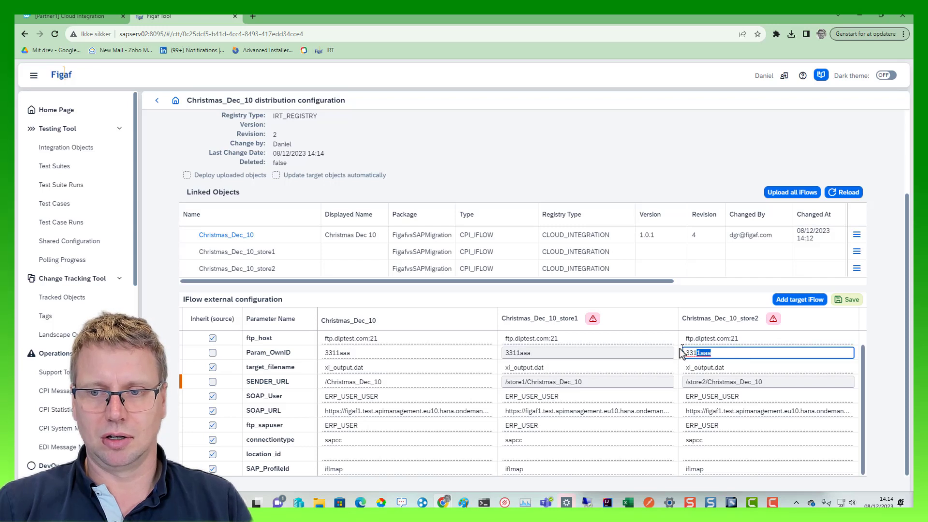
left_click_drag(679, 349, 676, 353)
key("ctrl+v")
left_click(615, 351)
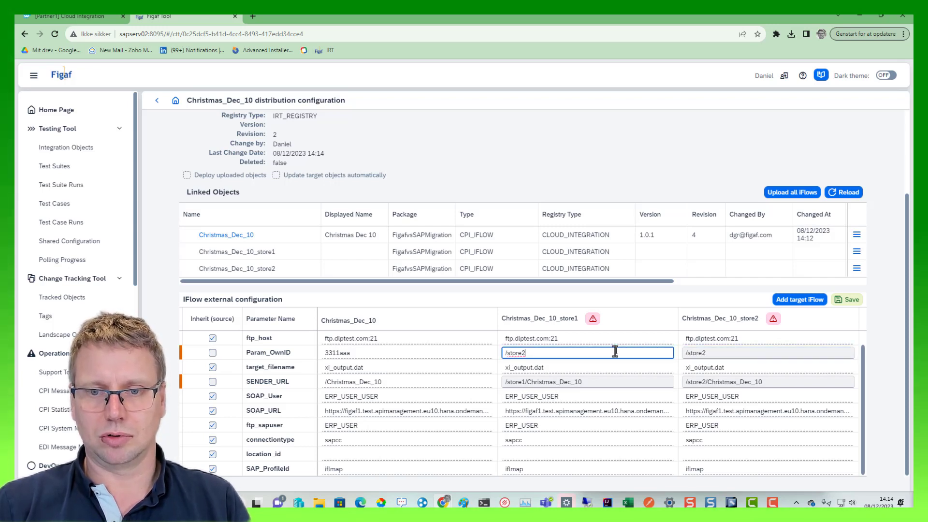
key("BackSpace")
type("1")
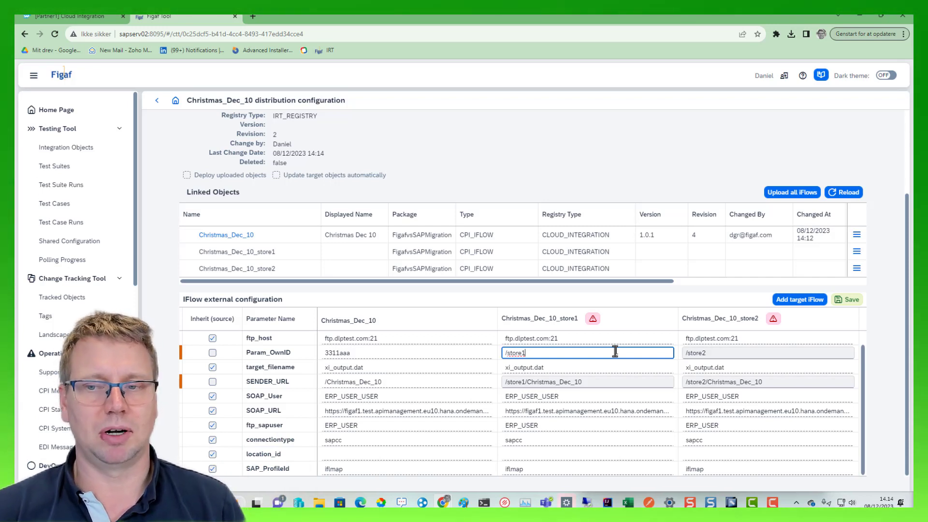
left_click(851, 300)
left_click(533, 297)
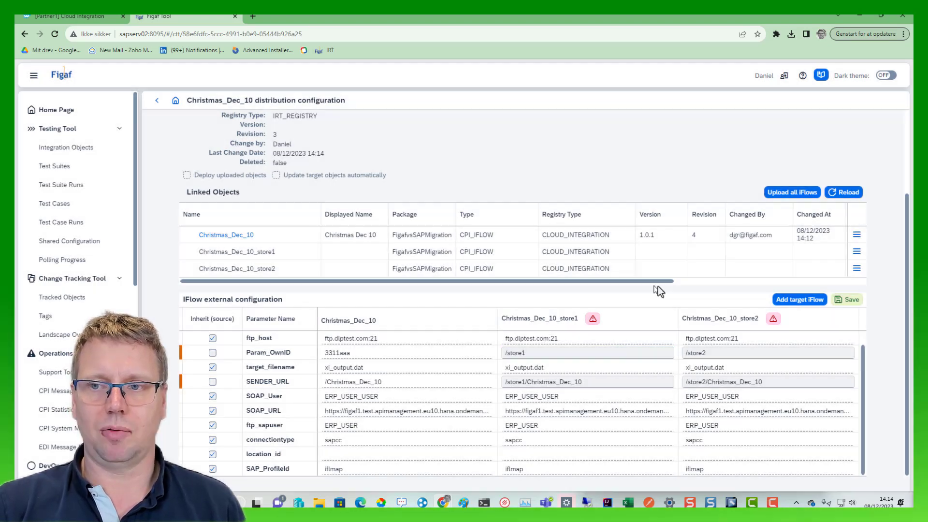
- Upload all iFlows of the distribution configuration and keep refreshing the progress of the target update
left_click(790, 192)
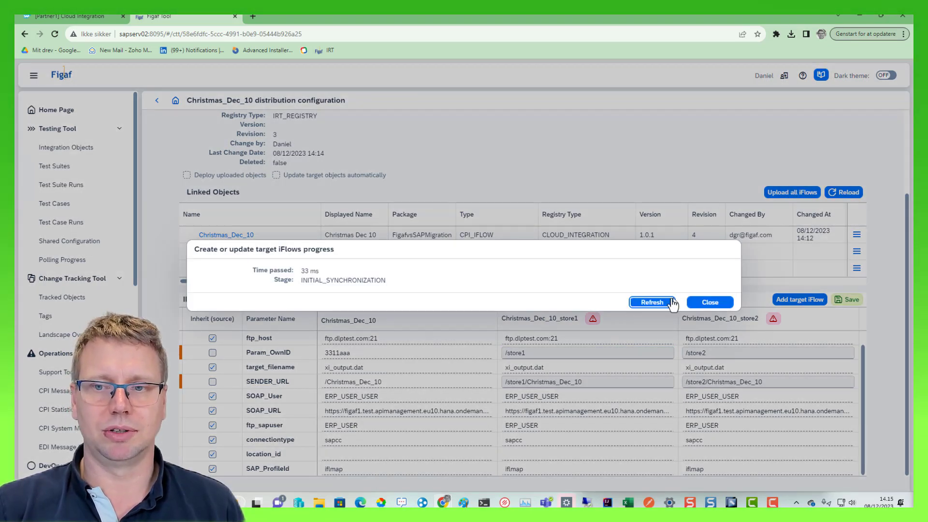
left_click(653, 304)
left_click(652, 303)
left_click(652, 303)
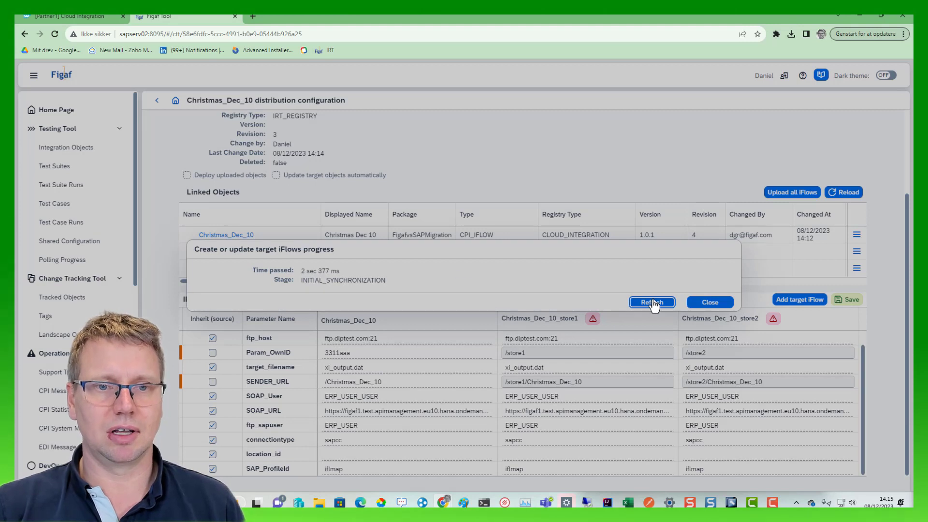
left_click(652, 303)
left_click(653, 303)
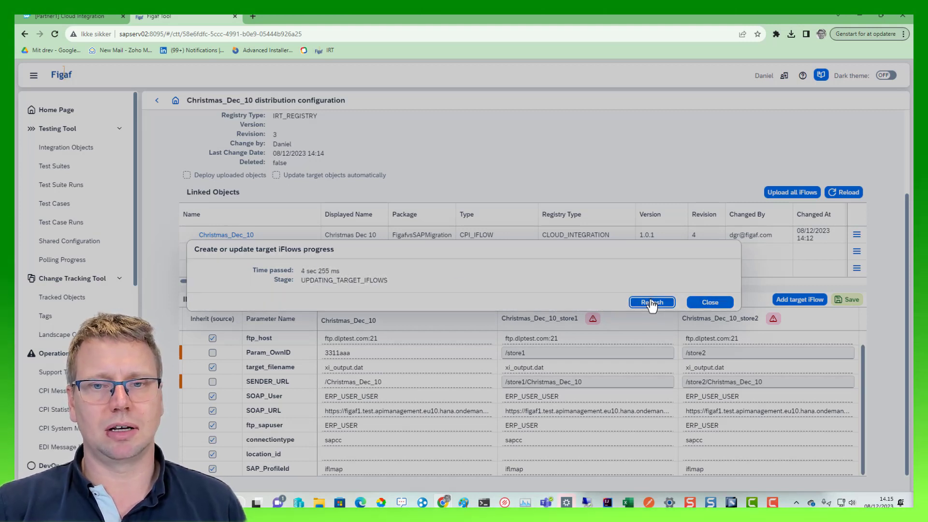
left_click(651, 303)
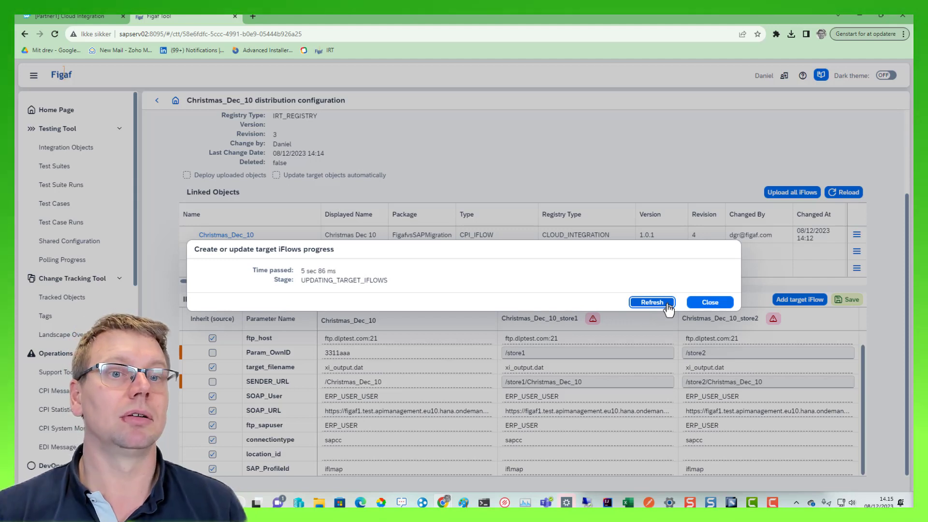
left_click(668, 306)
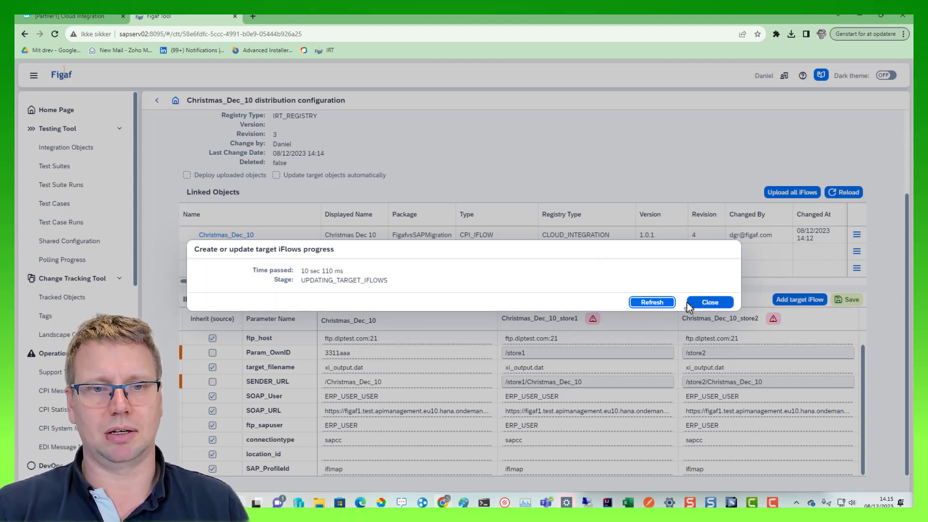
left_click(663, 309)
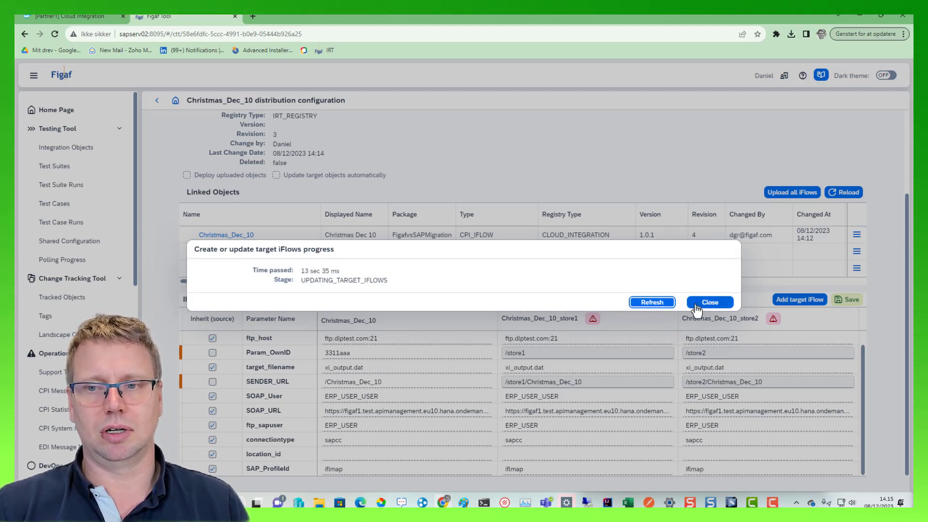
left_click(665, 304)
- Switch to SAP Integration Suite and filter the Figaf vs SAP Migration package's artifacts by "chr"
left_click(77, 17)
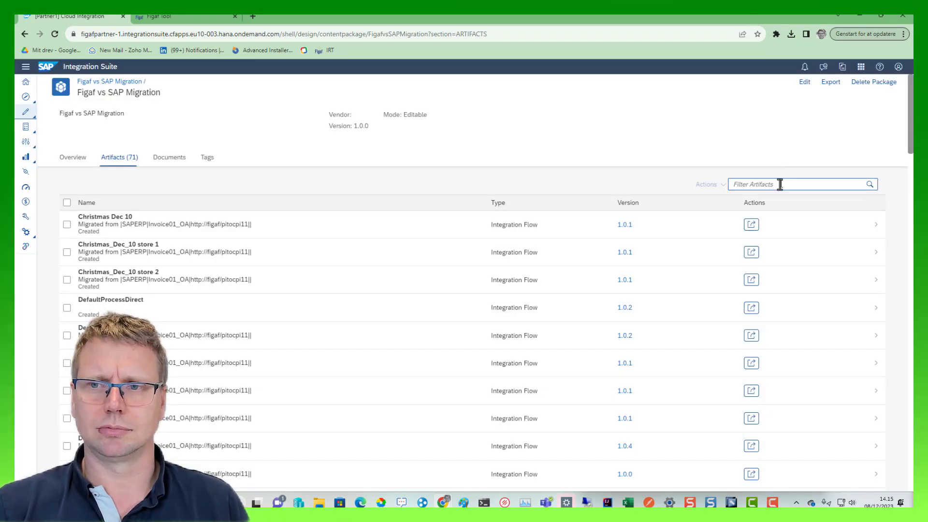
left_click(779, 184)
type("chr")
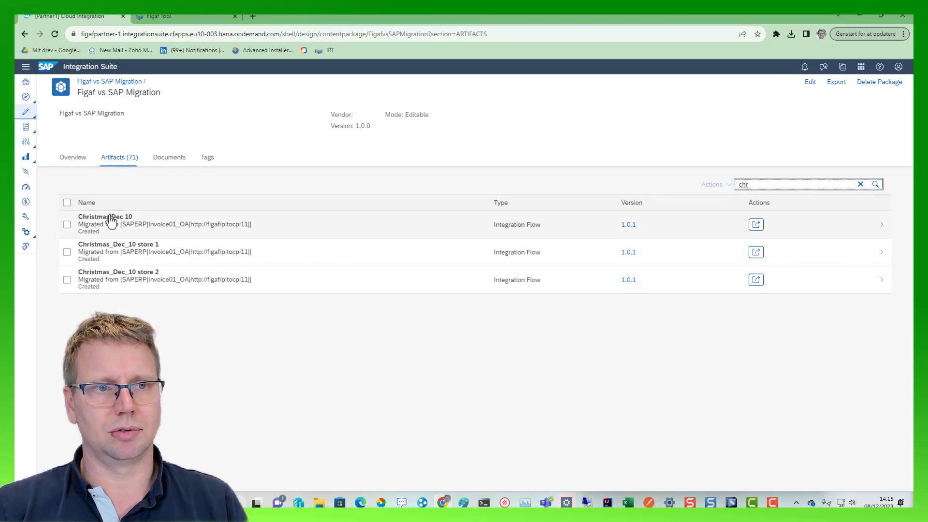
- Return to Figaf Tool, refresh the target iFlow upload progress once more and close it
left_click(162, 22)
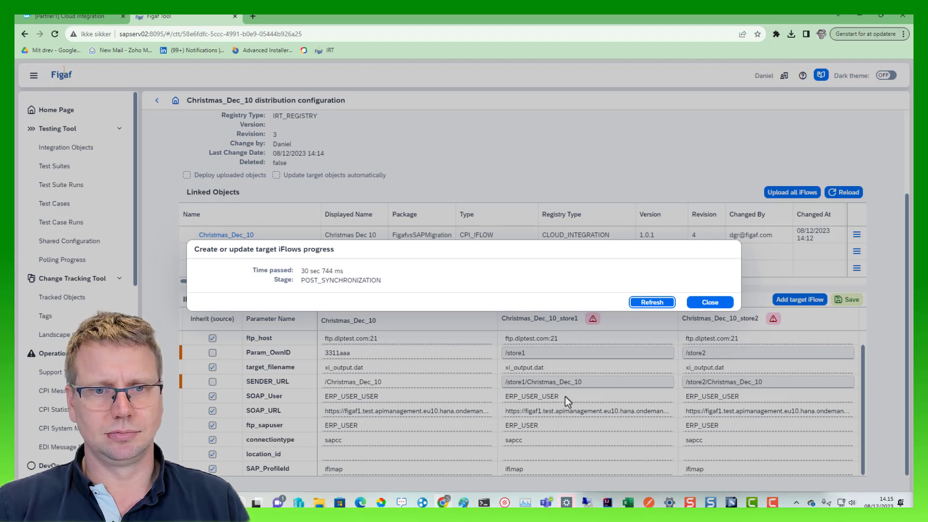
left_click(644, 302)
left_click(710, 303)
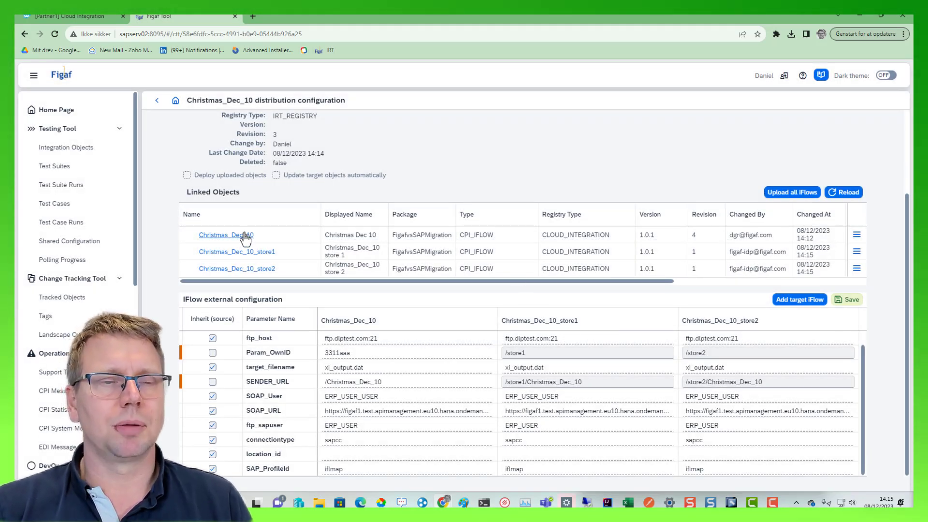
- Open the object details of the source iFlow Christmas_Dec_10 from the distribution configuration's linked objects
left_click(226, 235)
scroll(296, 157, "up", 3)
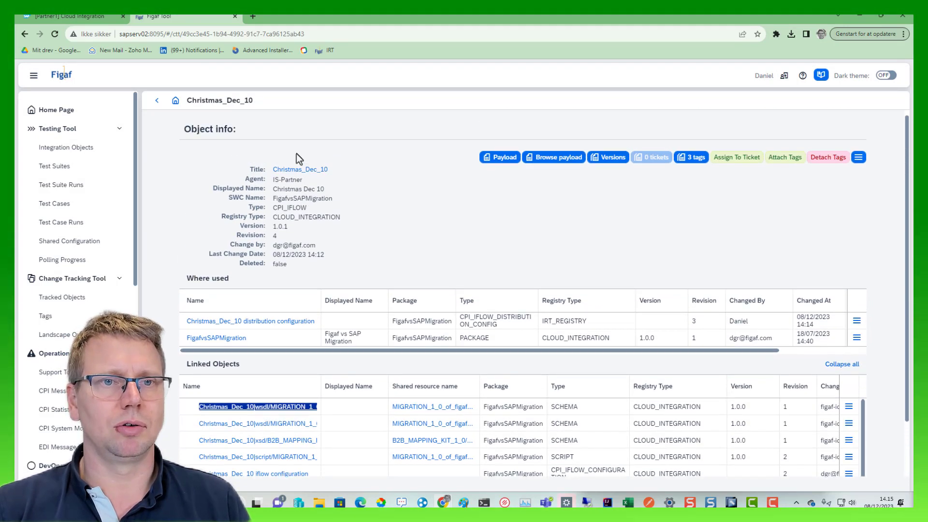
- Open the Christmas_Dec_10 iFlow in SAP Integration Suite, and return to its distribution configuration in Figaf Tool
left_click(294, 177)
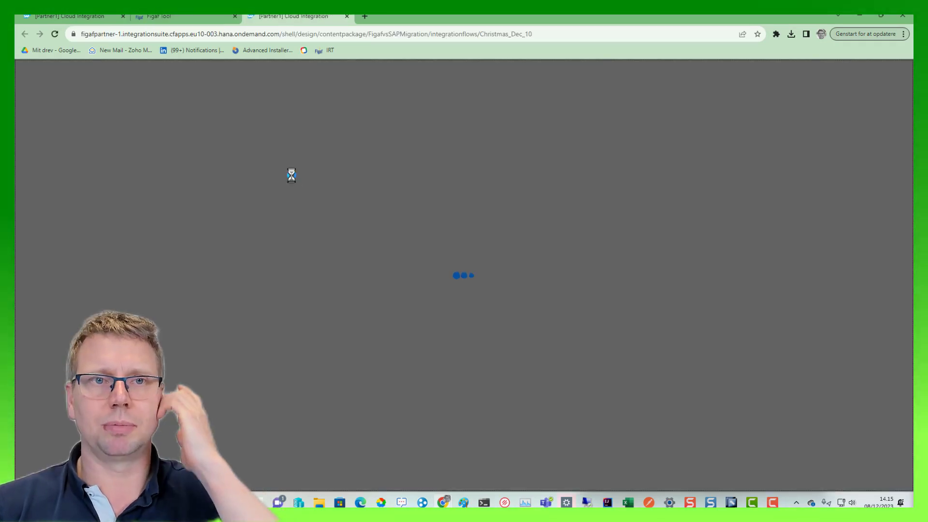
left_click(207, 16)
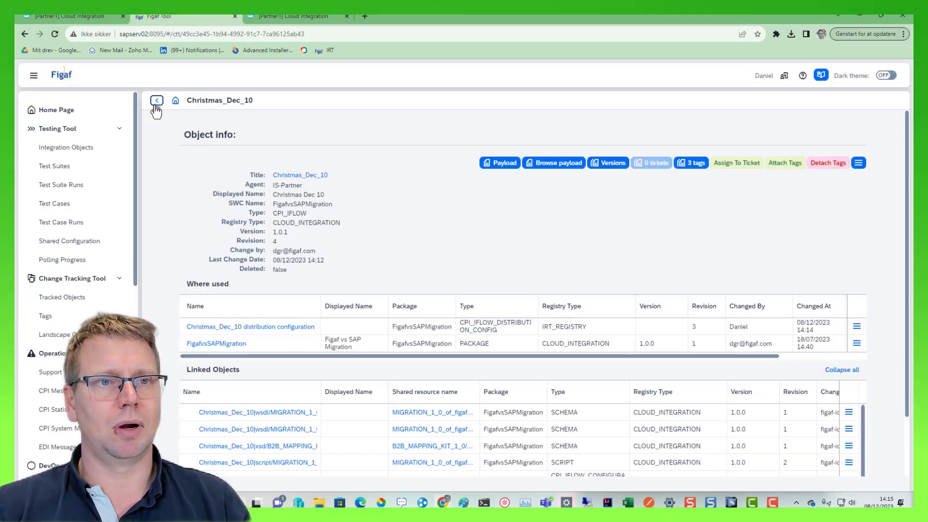
left_click(157, 101)
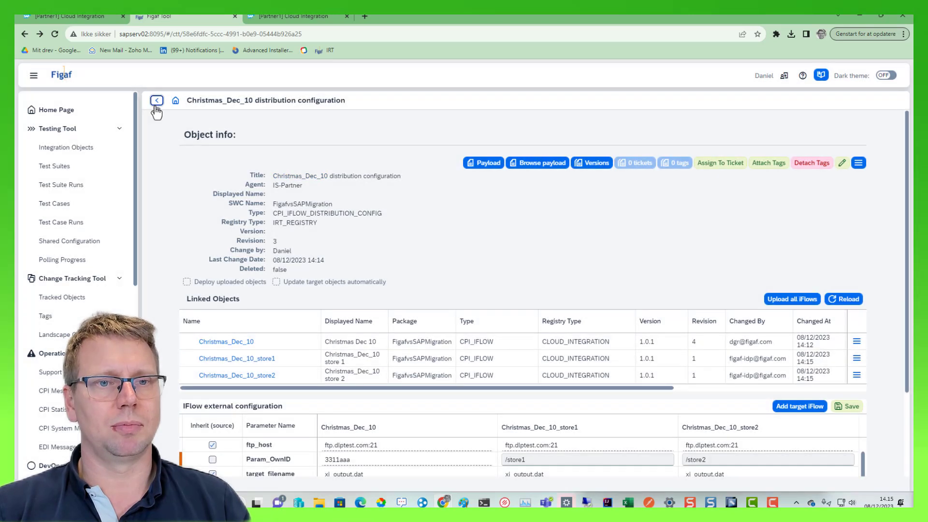
- Enable deploying uploaded objects and updating target objects automatically for the distribution configuration, and save its settings
left_click(278, 286)
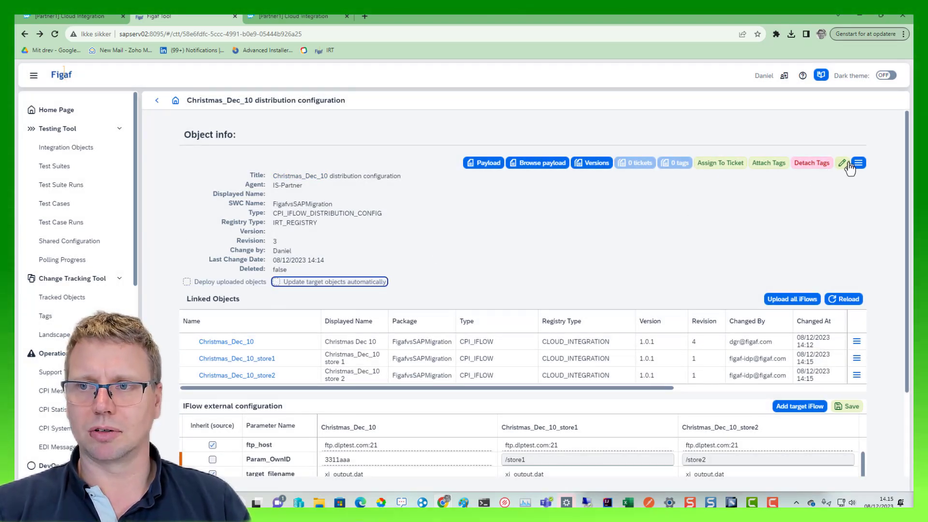
left_click(842, 162)
left_click(222, 284)
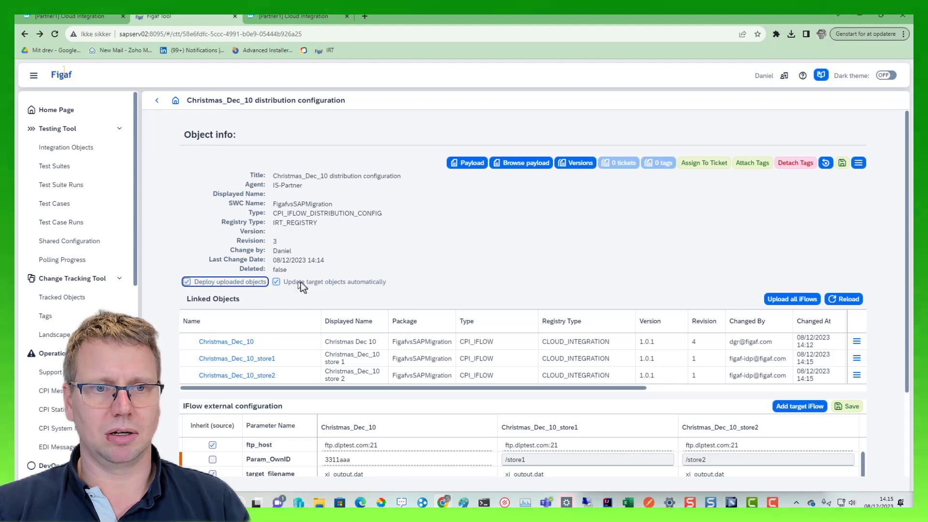
left_click(842, 163)
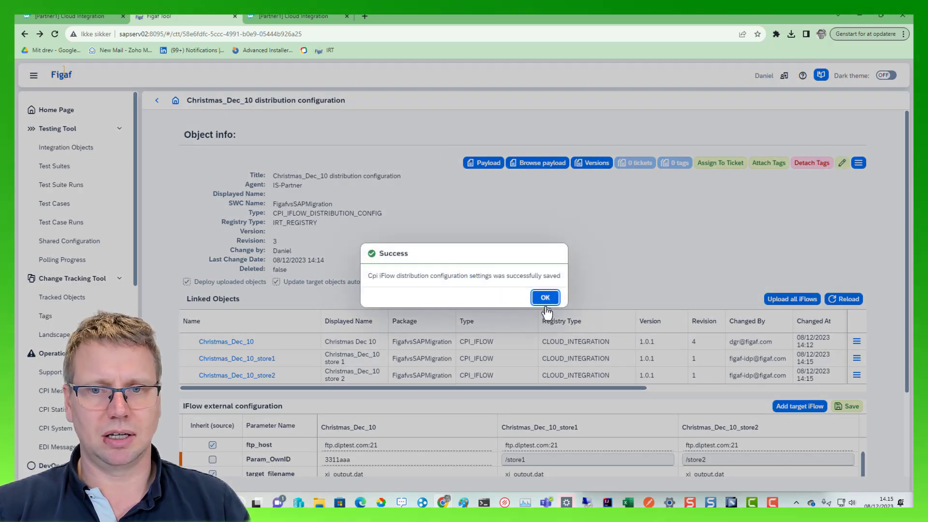
left_click(541, 294)
- Switch to SAP Integration Suite, shift the ERP|Mapping1 call slightly in the Christmas Dec 10 iFlow and save it as version 1.0.2
left_click(305, 17)
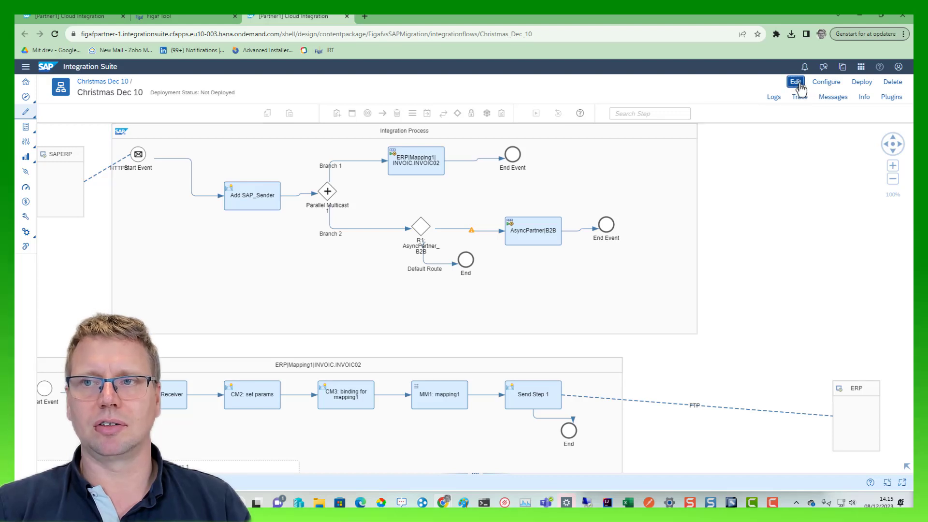
left_click(796, 82)
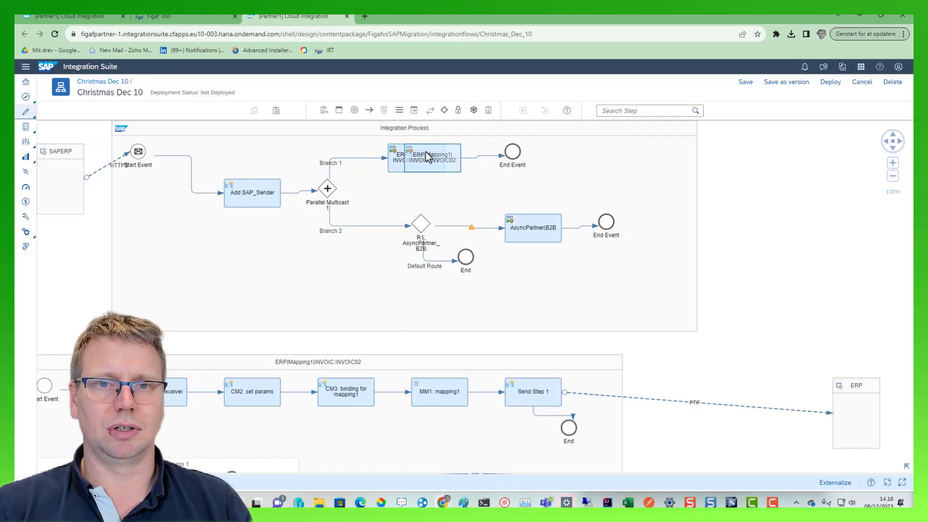
left_click(426, 152)
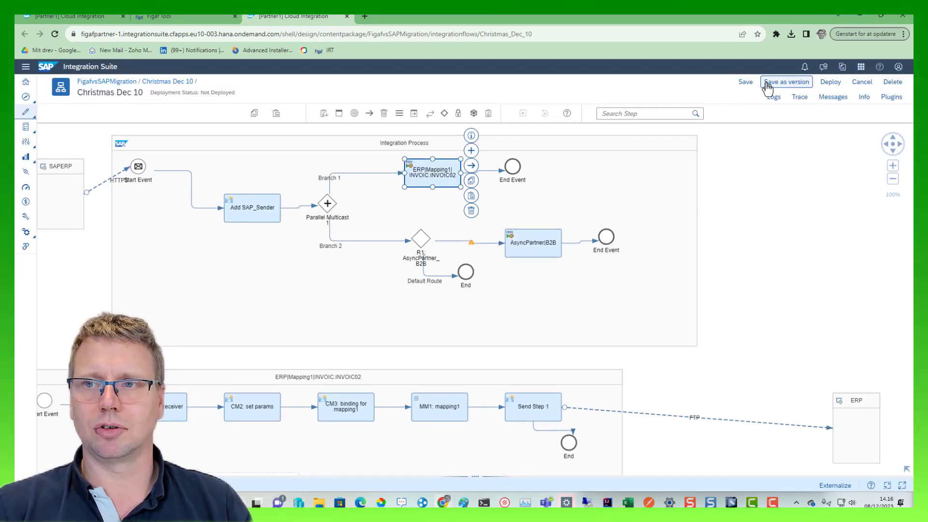
left_click(780, 86)
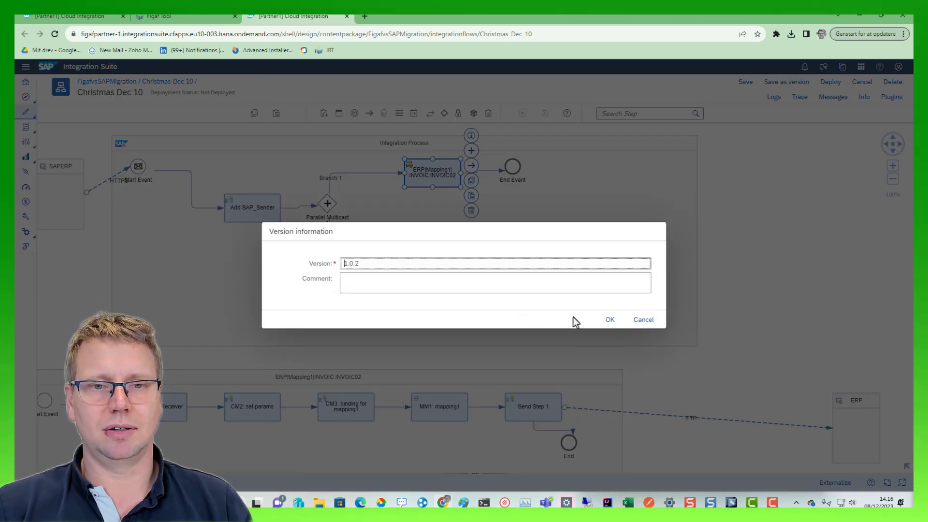
left_click(604, 321)
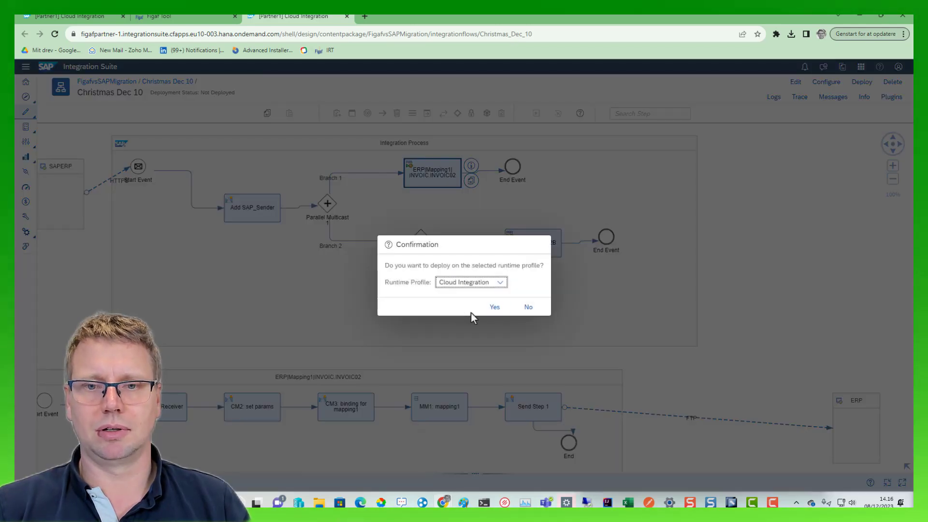
left_click(493, 308)
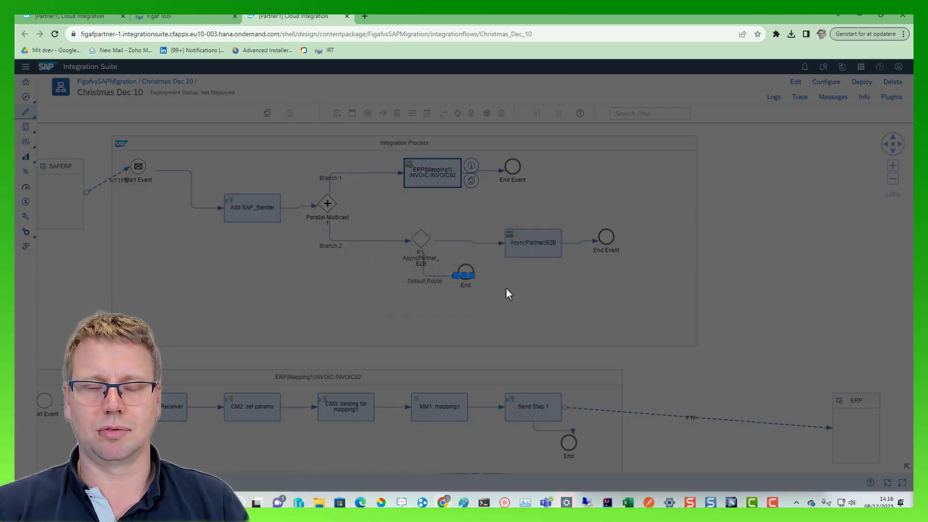
left_click(516, 296)
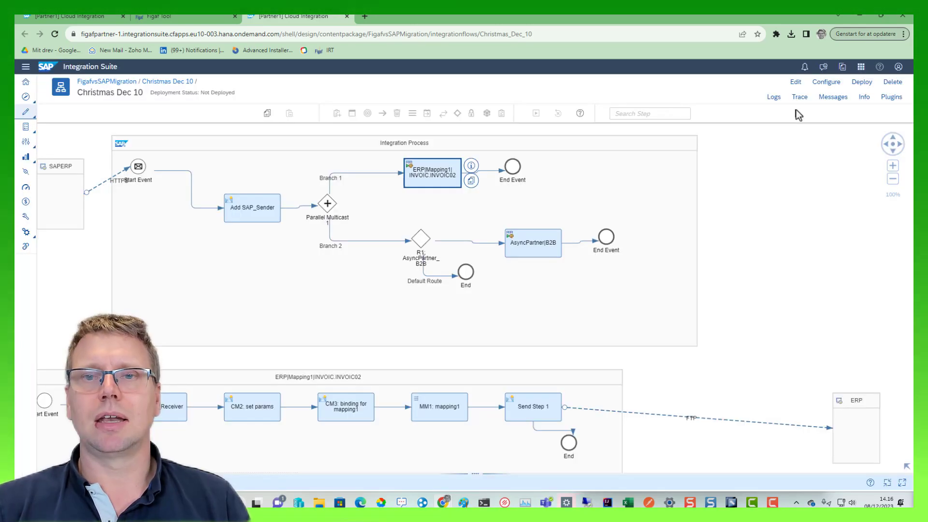
- Start a Figaf synchronization from CPI Helper for the Christmas_Dec_10 iFlow in the FigafvsSAPMigration package
left_click(834, 109)
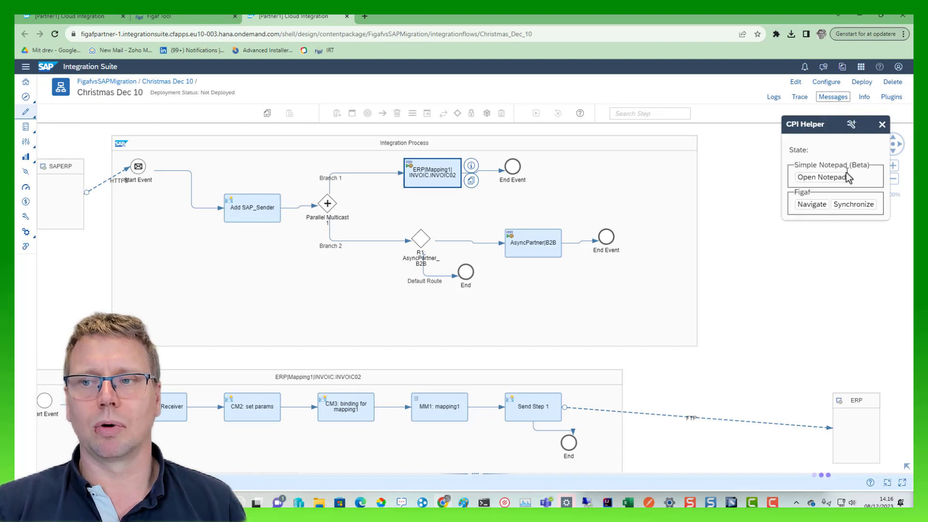
left_click(849, 203)
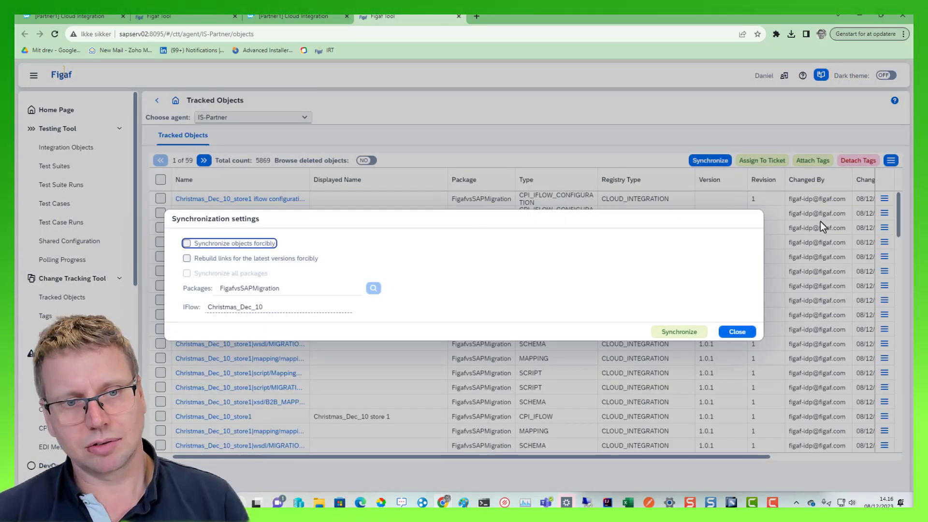
left_click(655, 334)
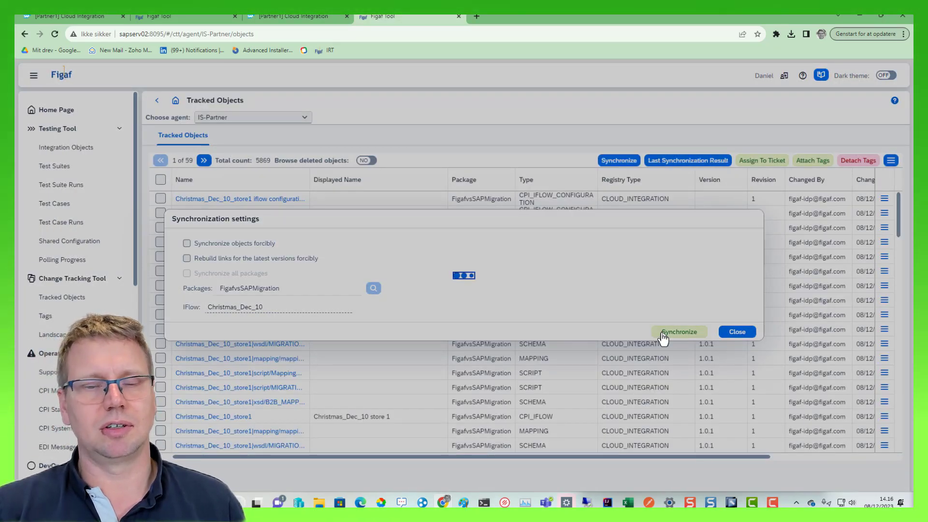
- Keep refreshing the synchronization results until the synchronization finishes, and close them
left_click(551, 472)
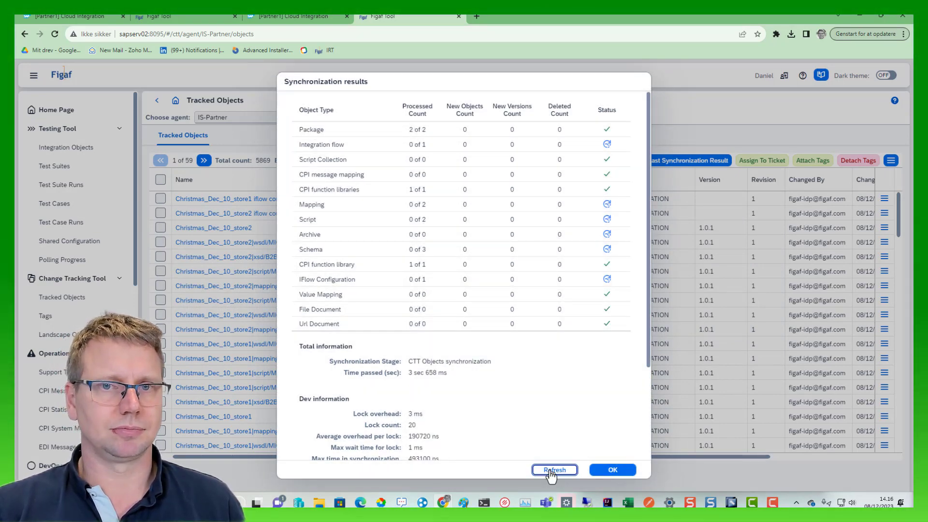
left_click(551, 472)
left_click(551, 472)
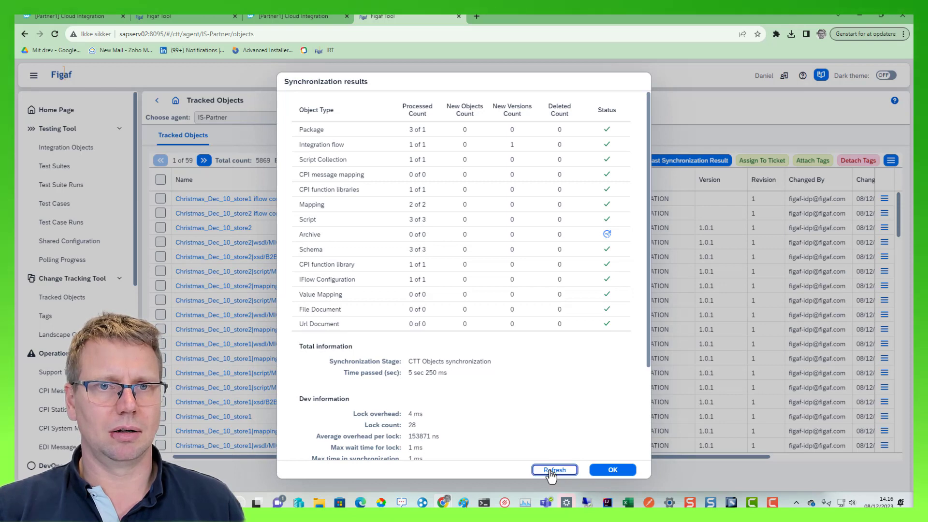
left_click(551, 471)
left_click(551, 472)
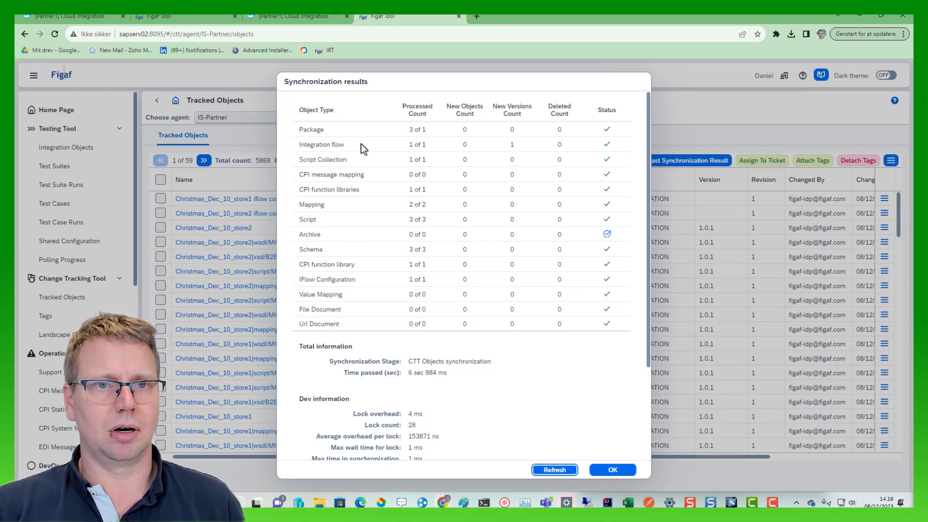
left_click(565, 470)
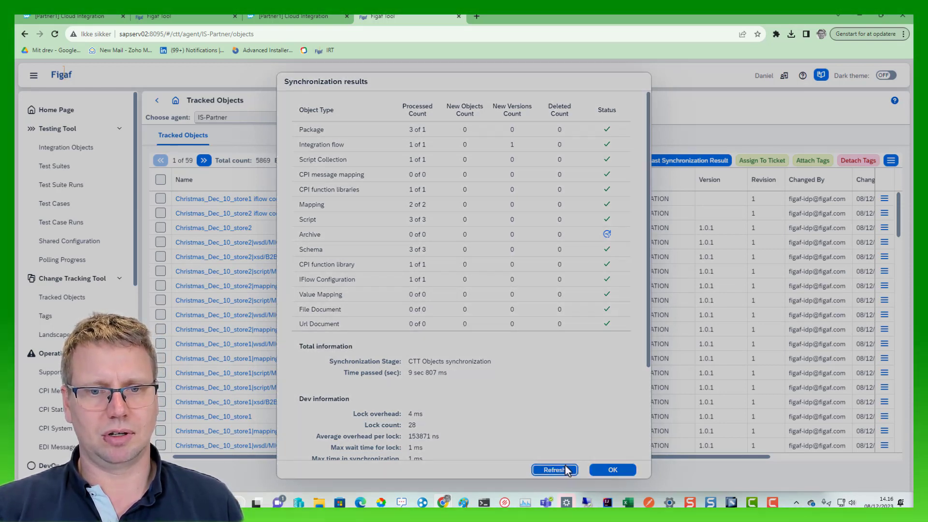
left_click(565, 470)
left_click(565, 470)
left_click(566, 470)
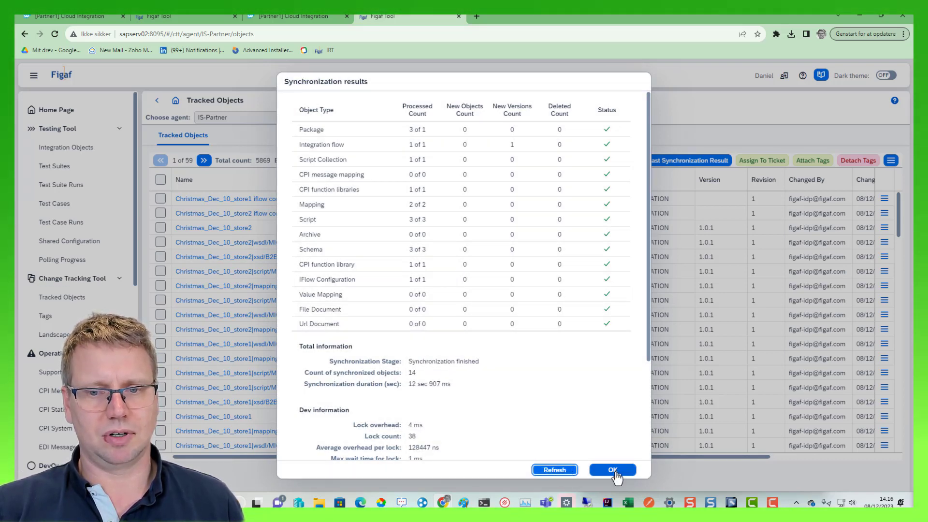
left_click(610, 469)
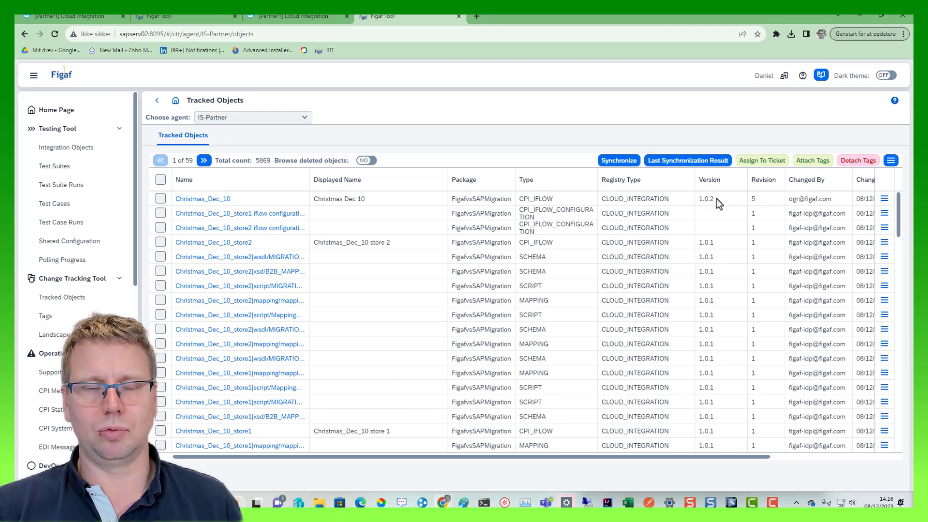
- View the package's artifacts in SAP Integration Suite, return to Figaf Tool, and look back through the distribution configuration's earlier revisions
left_click(44, 16)
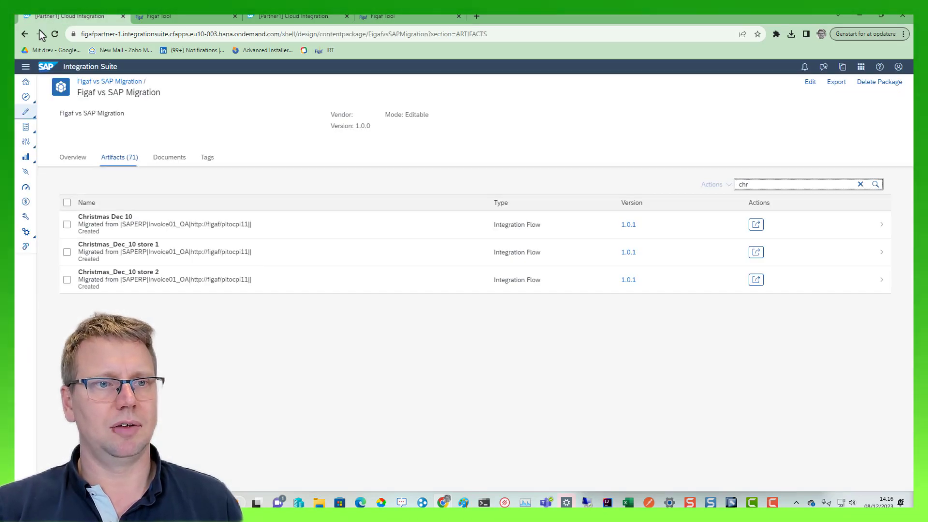
left_click(162, 17)
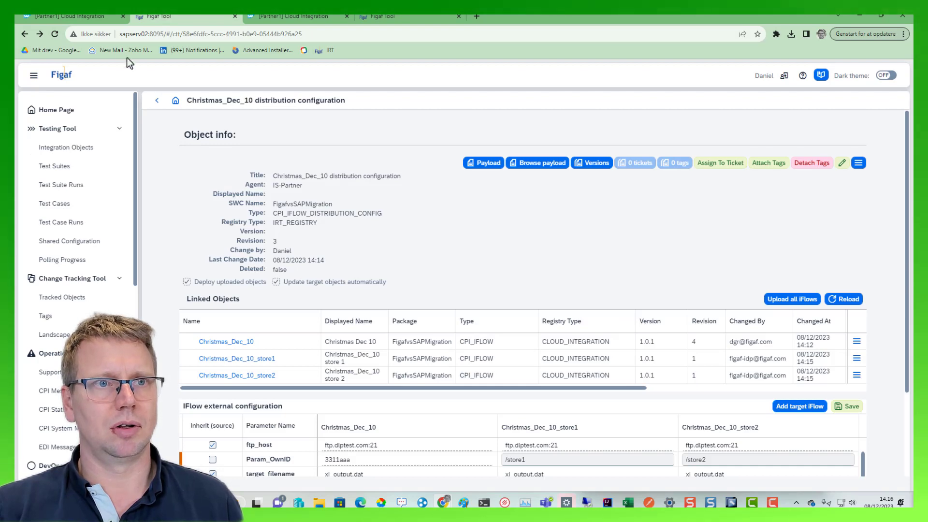
left_click(25, 34)
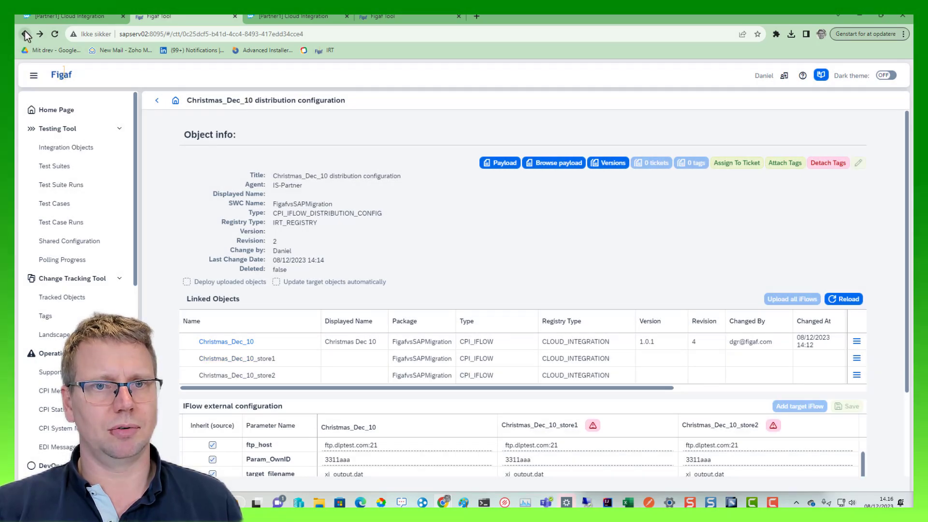
left_click(25, 34)
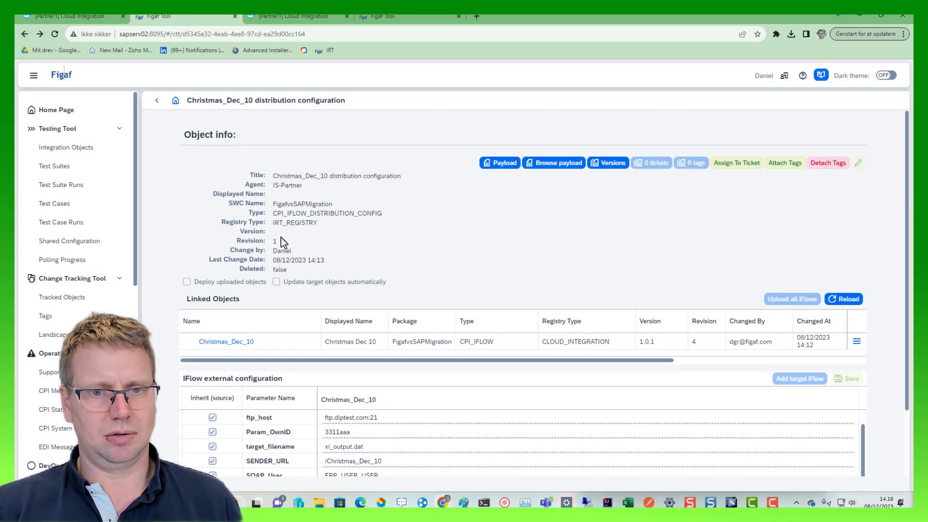
left_click(336, 34)
key("Return")
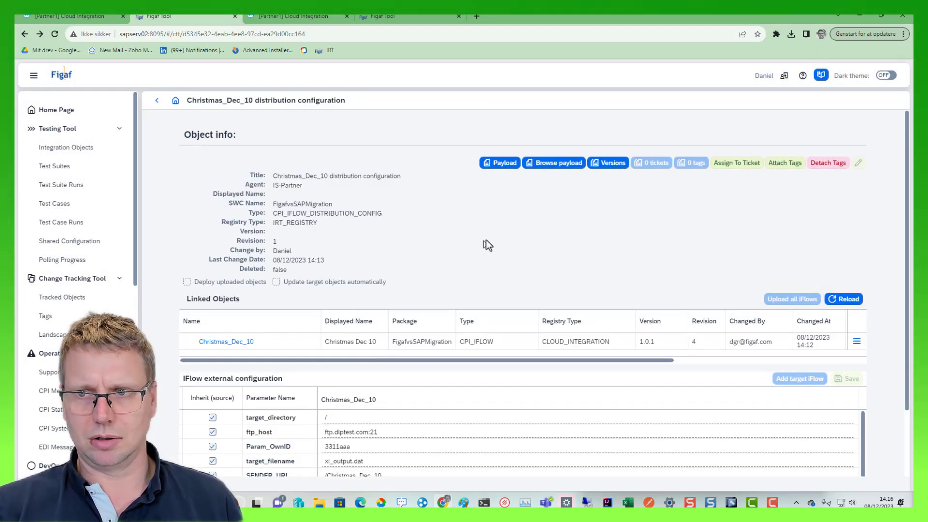
scroll(671, 348, "down", 2)
scroll(320, 241, "up", 2)
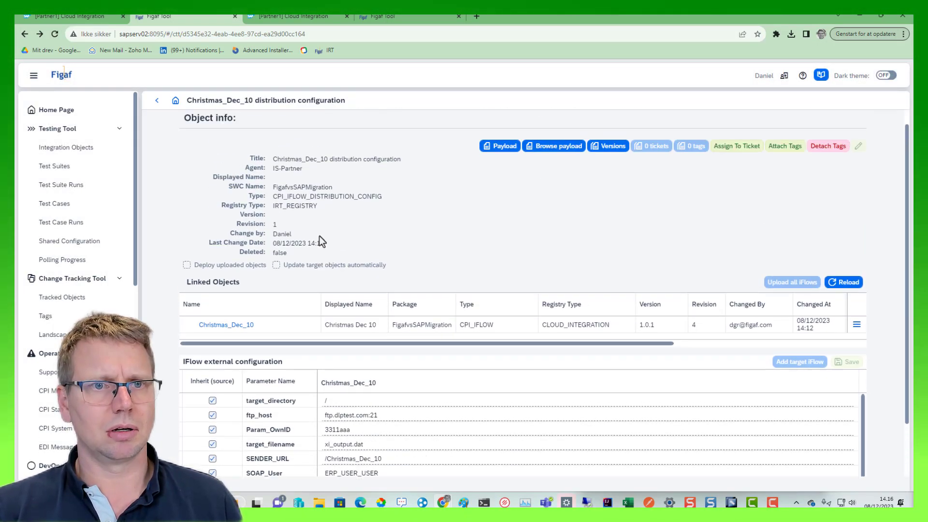
- Reopen the current distribution configuration from the Christmas_Dec_10 object and check the up-to-date and deployed status of its linked iFlows
left_click(225, 343)
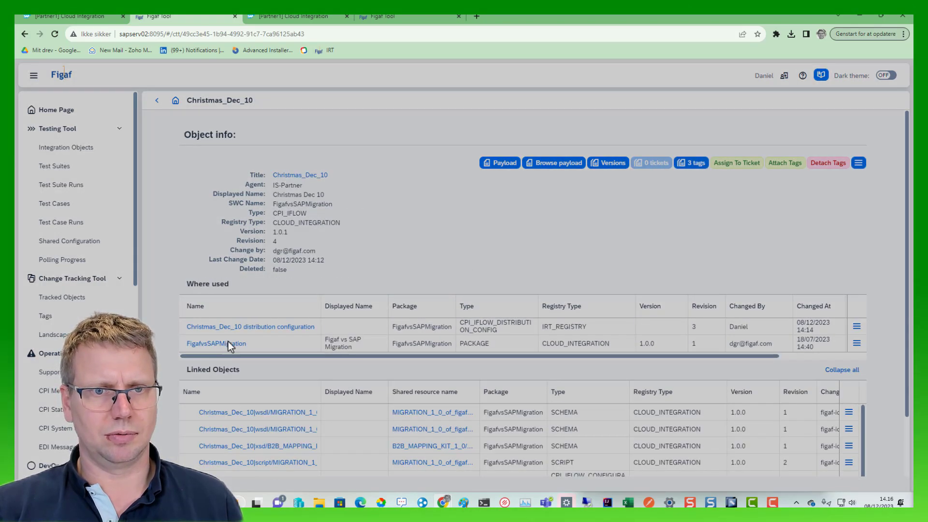
left_click(305, 327)
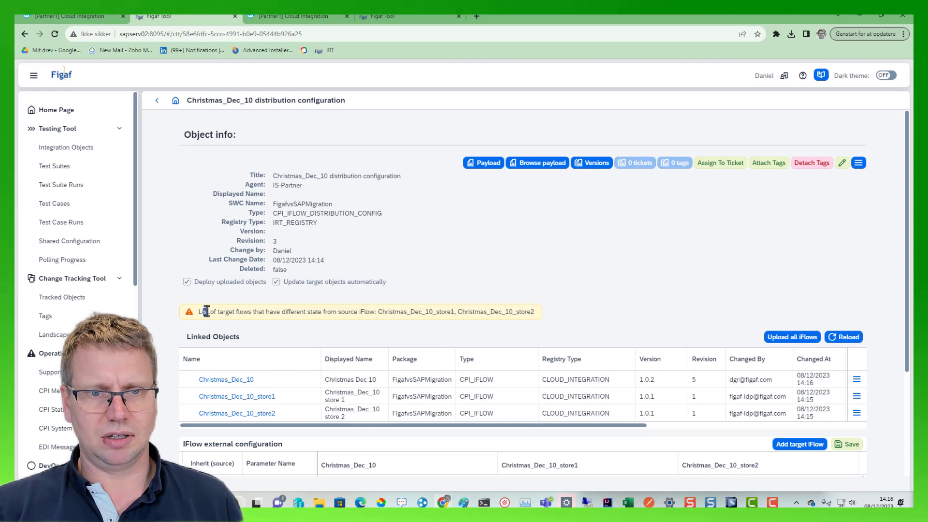
left_click_drag(203, 312, 307, 314)
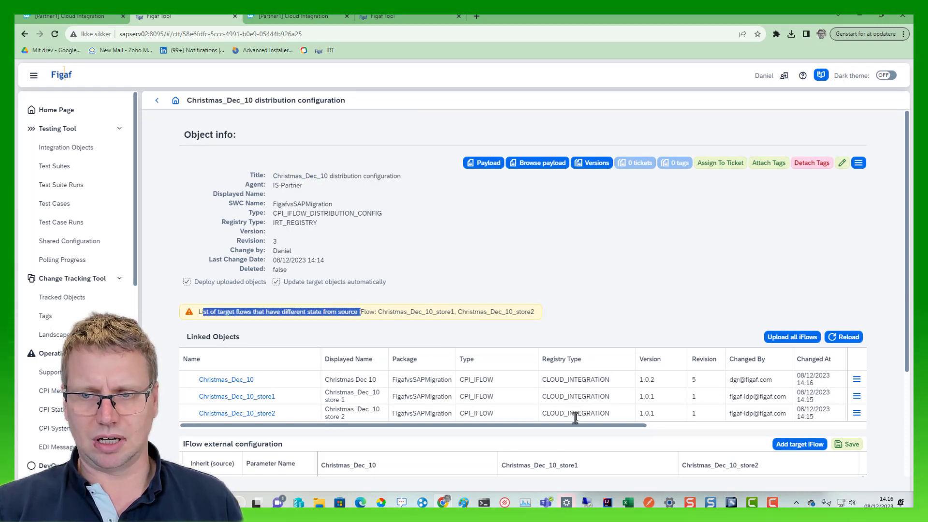
left_click_drag(579, 426, 800, 434)
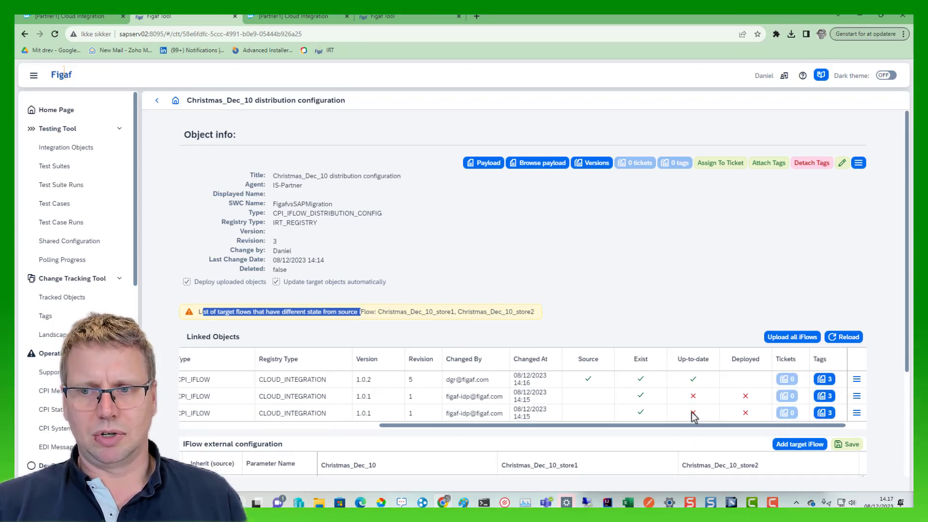
- Upload all linked iFlows from the Christmas_Dec_10 distribution configuration and keep refreshing the update progress of the target iFlows
left_click(783, 338)
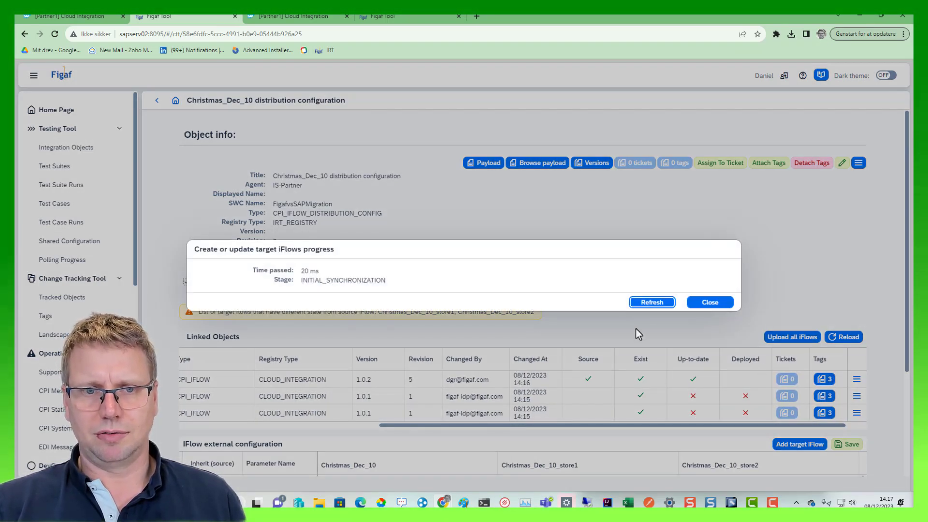
left_click(659, 303)
left_click(660, 302)
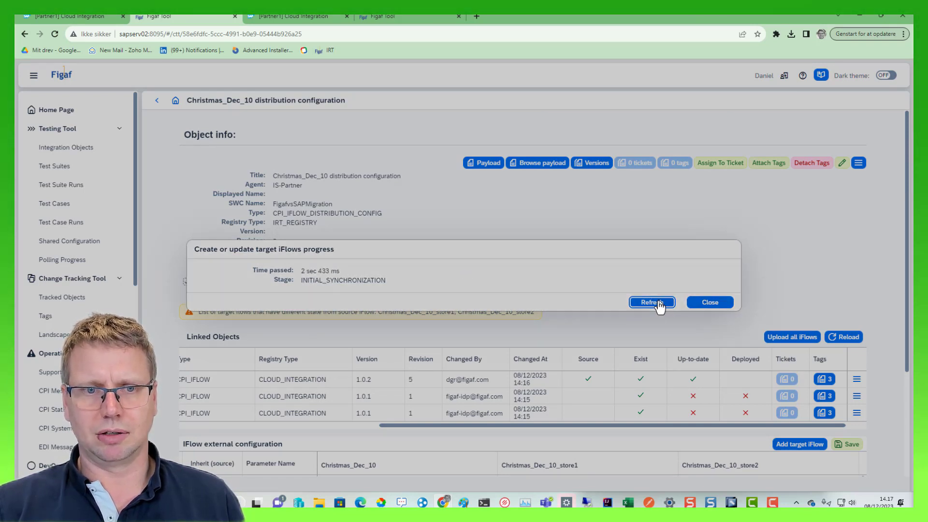
left_click(660, 302)
left_click(660, 303)
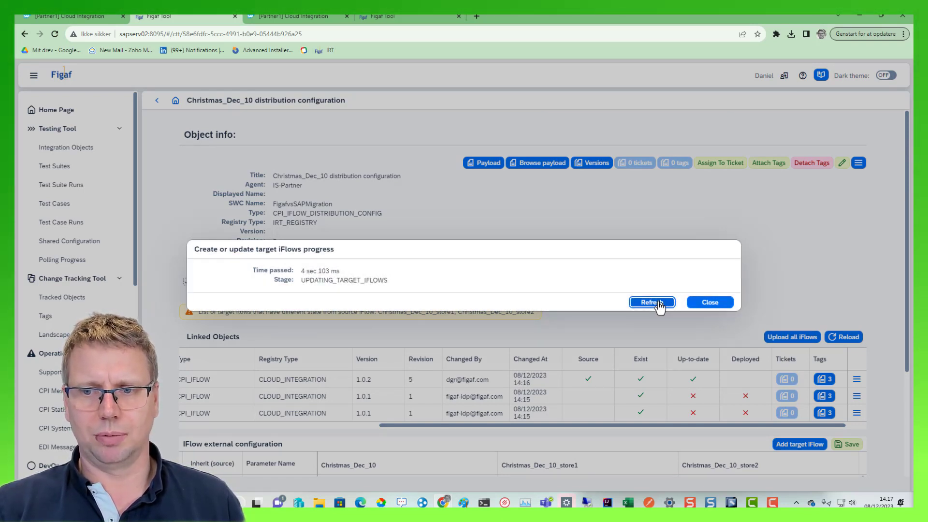
left_click(659, 303)
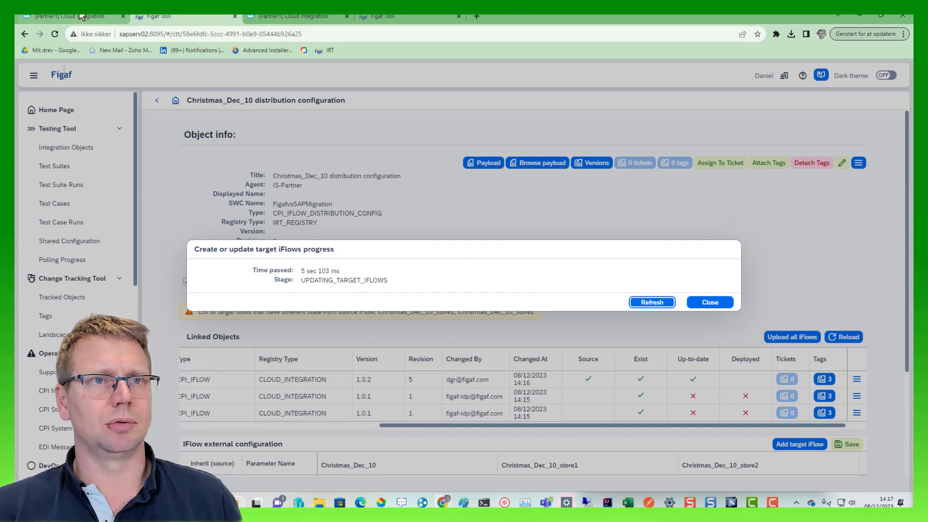
- Switch to SAP Integration Suite, reload the Figaf vs SAP Migration package, and filter its artifacts by "ch" to check their versions
left_click(81, 17)
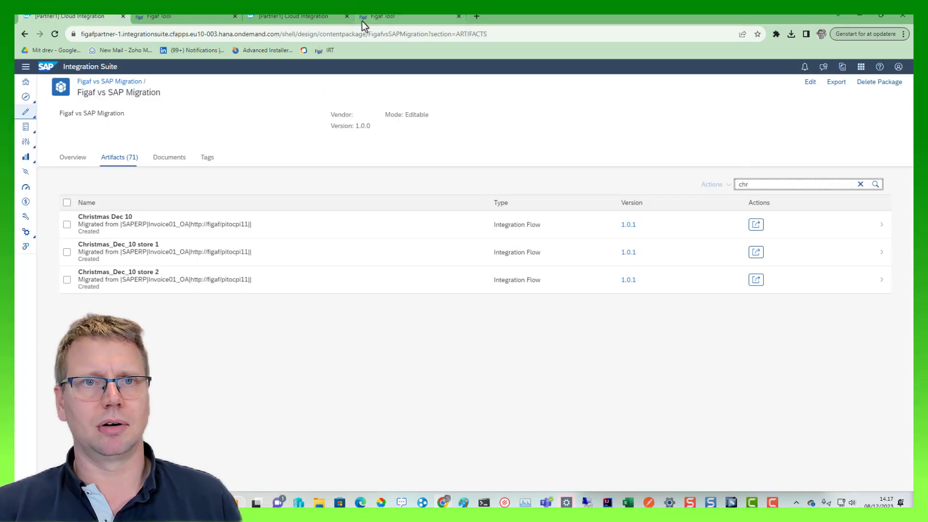
left_click(266, 29)
key("Return")
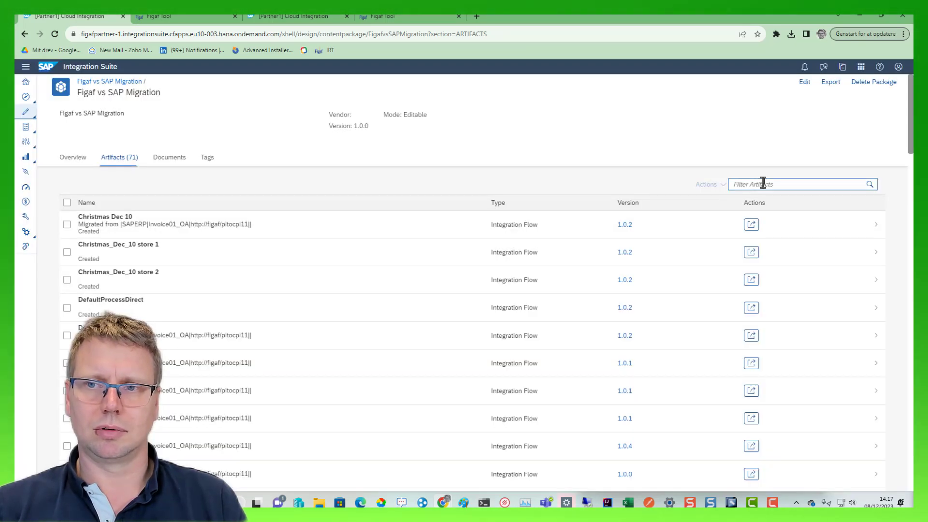
left_click(763, 183)
type("c")
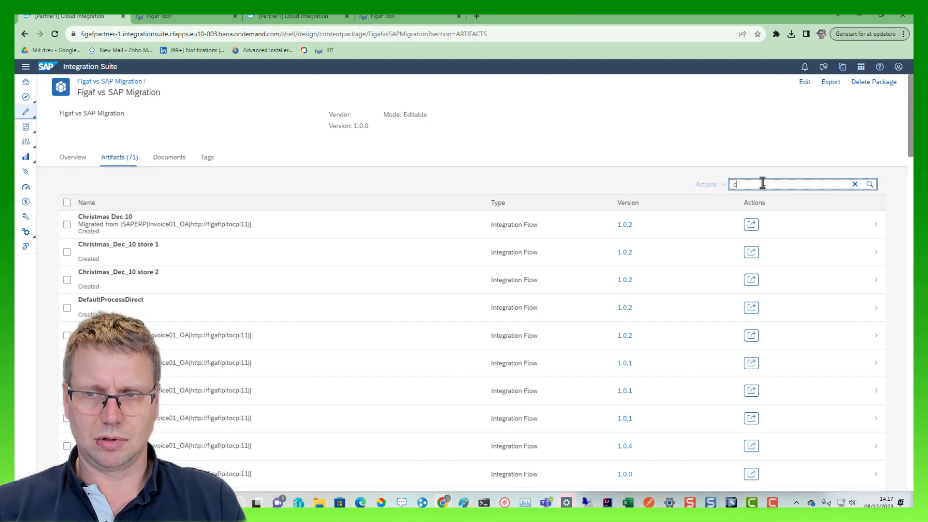
type("h")
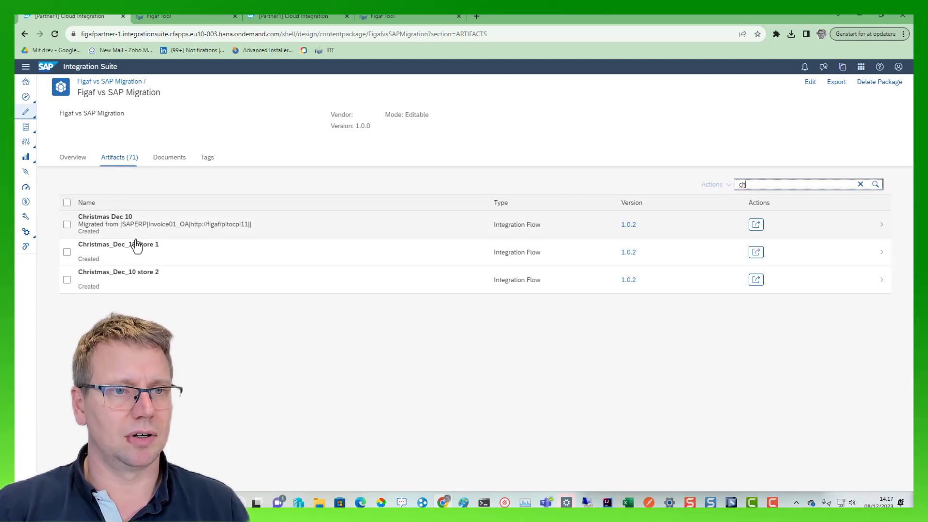
- Open the Christmas_Dec_10 store 1 iFlow for editing and examine its references and the configured values of its externalized parameters
left_click(137, 249)
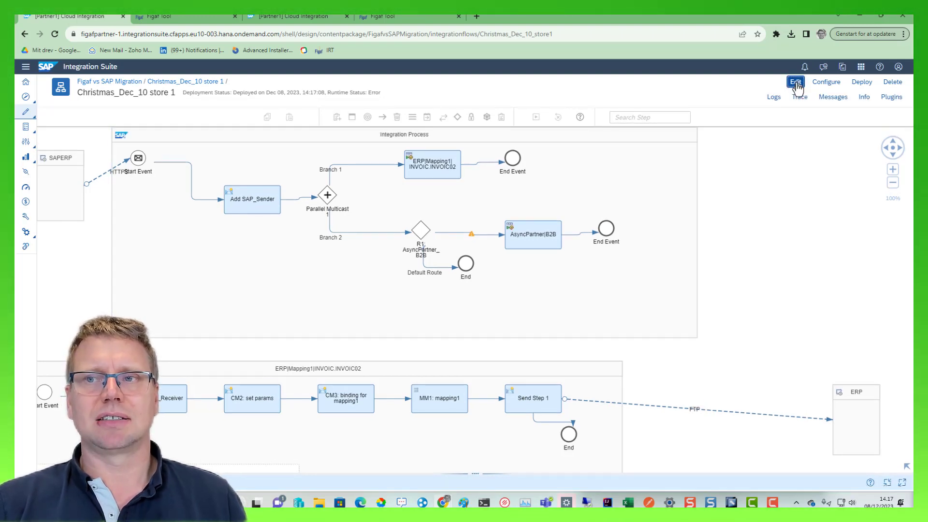
left_click(796, 82)
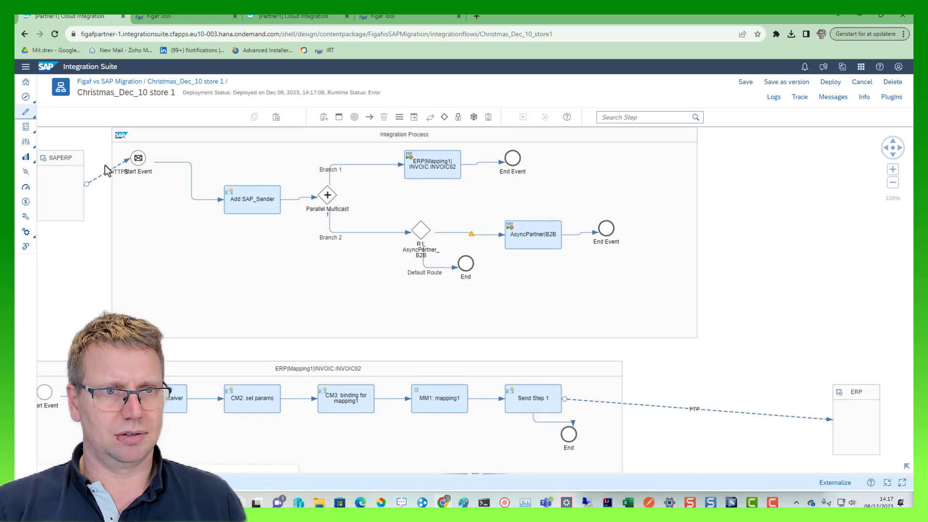
left_click(332, 482)
left_click(263, 286)
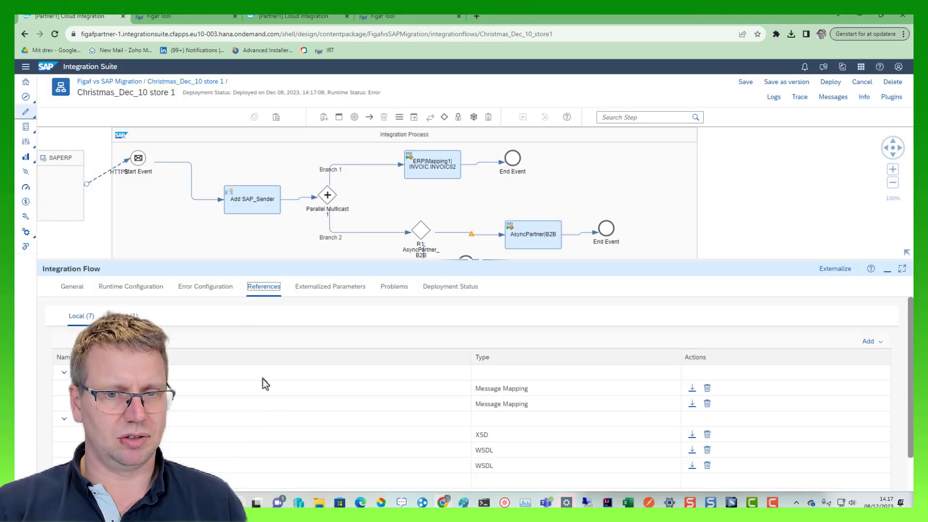
scroll(309, 295, "down", 1)
left_click(315, 288)
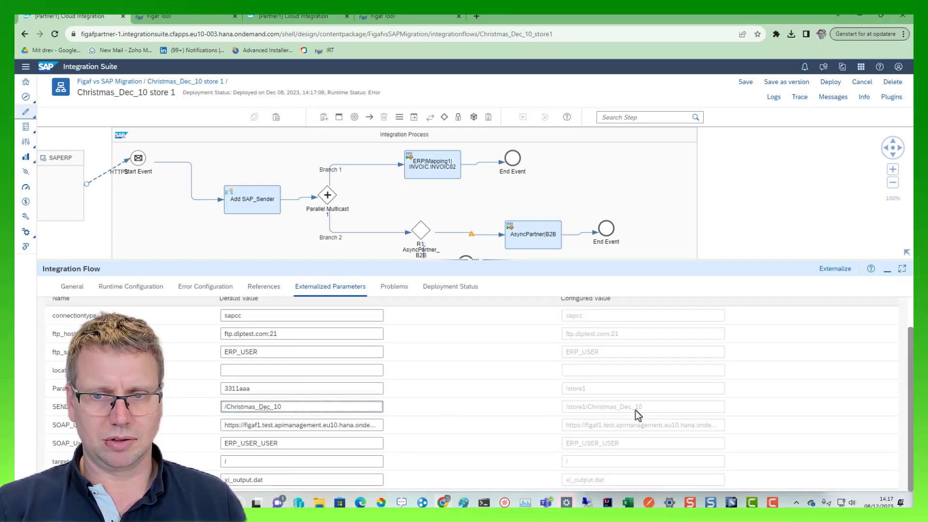
left_click_drag(636, 410, 543, 385)
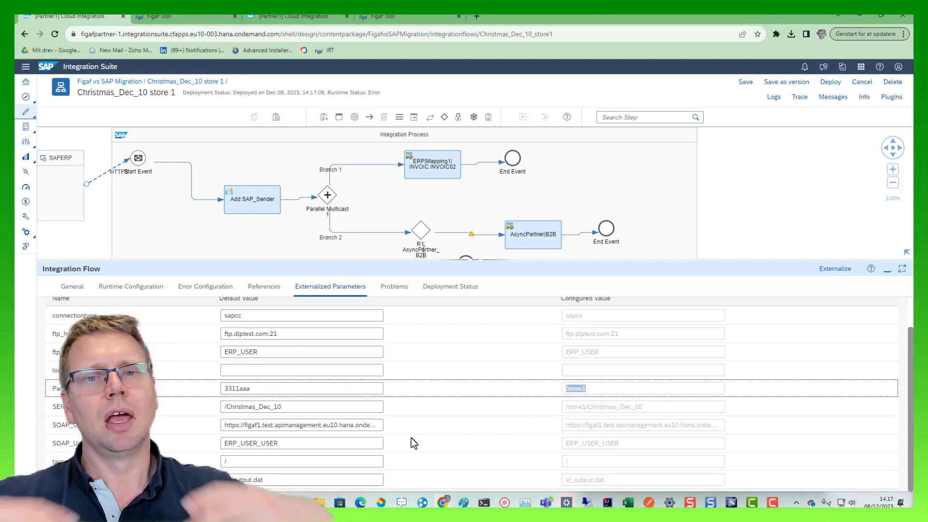